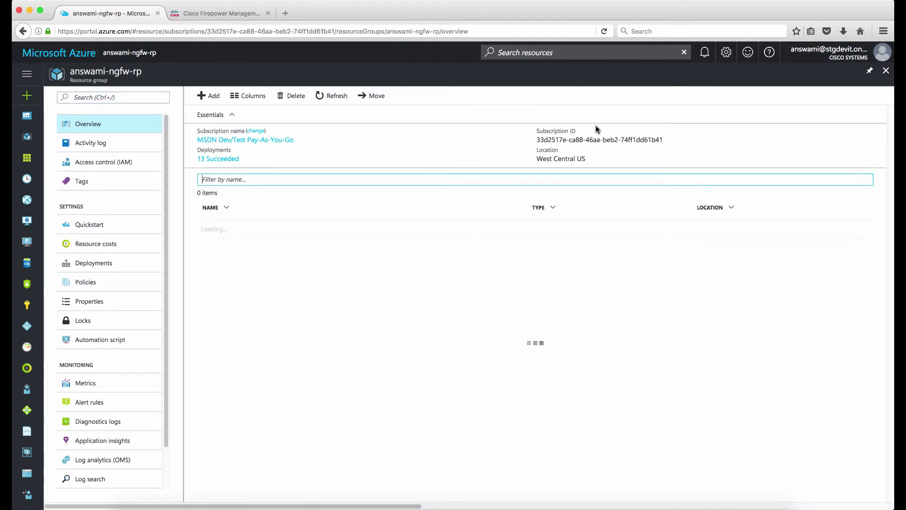
# Step: Open the ngfw02-vnet01 virtual network from the resource group and examine its connected devices and subnets
pyautogui.scroll(-5, 508, 317)
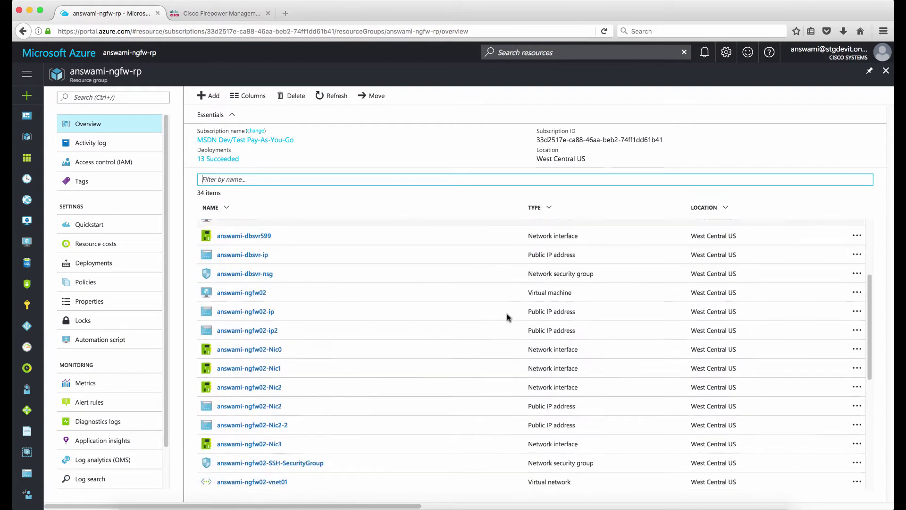
pyautogui.scroll(-2, 507, 317)
pyautogui.click(285, 435)
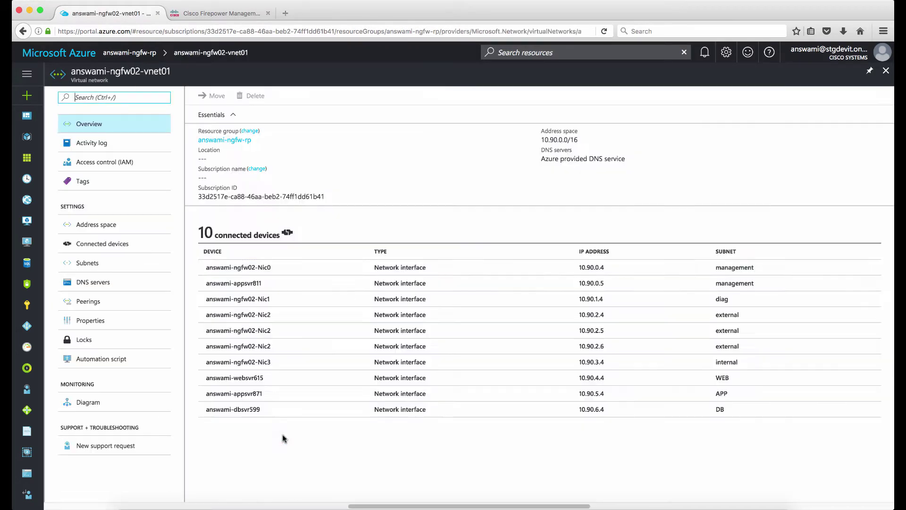
pyautogui.click(93, 264)
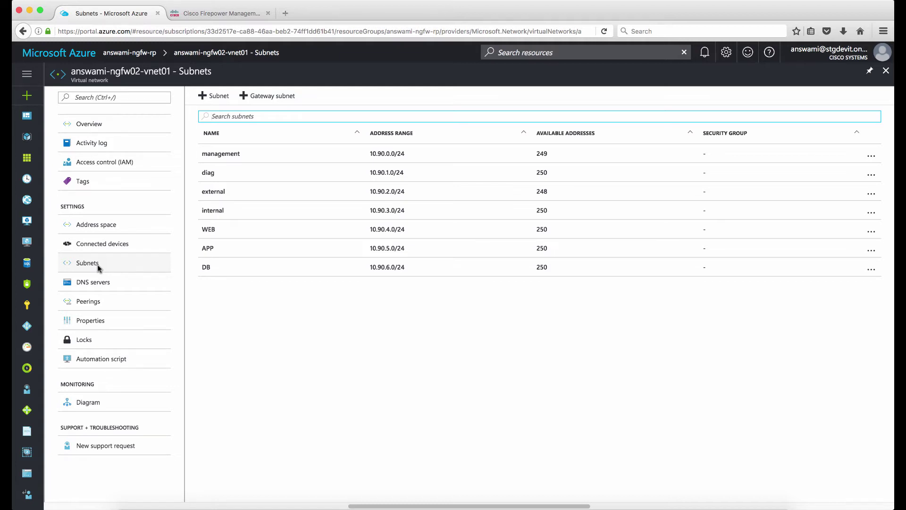
pyautogui.click(97, 264)
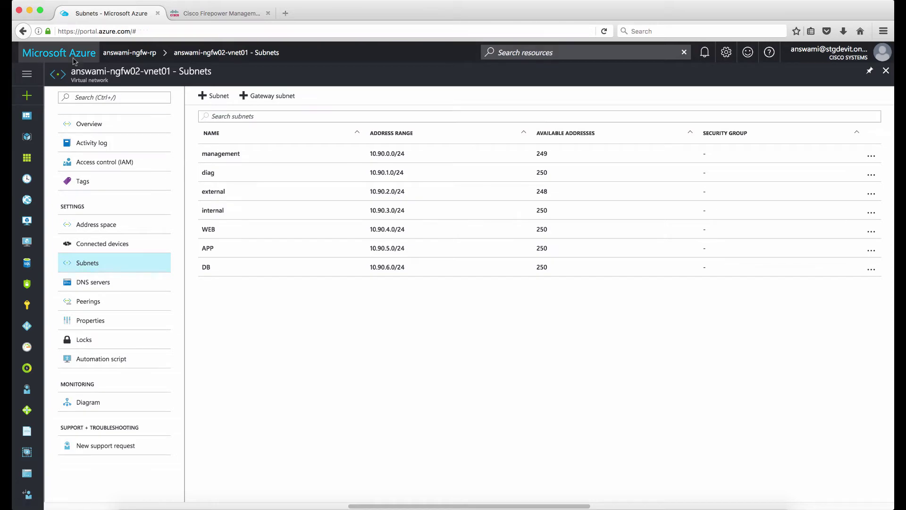
# Step: Return to the ngfw-rp resource group and view the network interfaces of the ngfw02 virtual machine
pyautogui.click(73, 57)
pyautogui.click(786, 123)
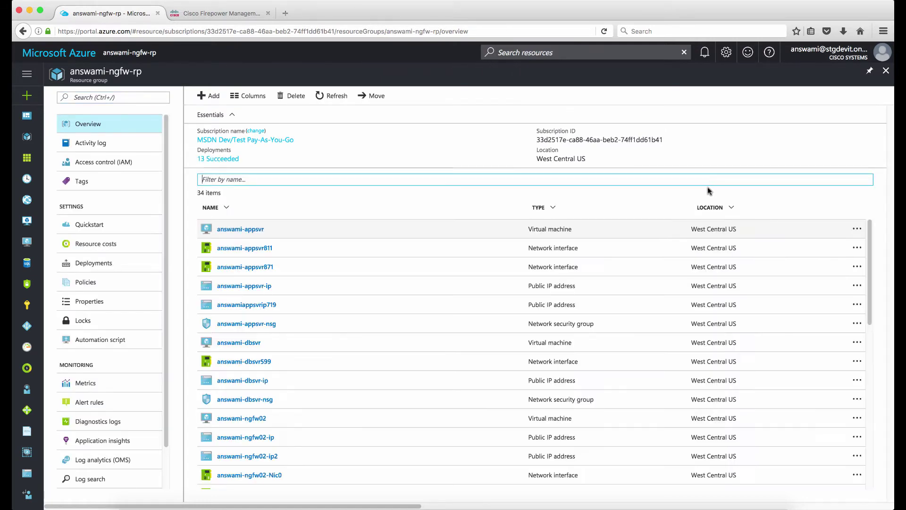
pyautogui.scroll(-5, 304, 307)
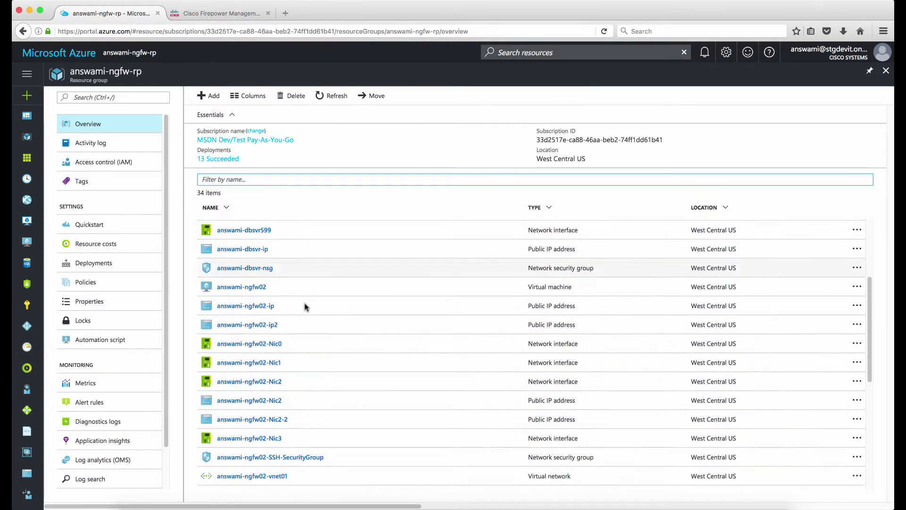
pyautogui.scroll(-2, 304, 307)
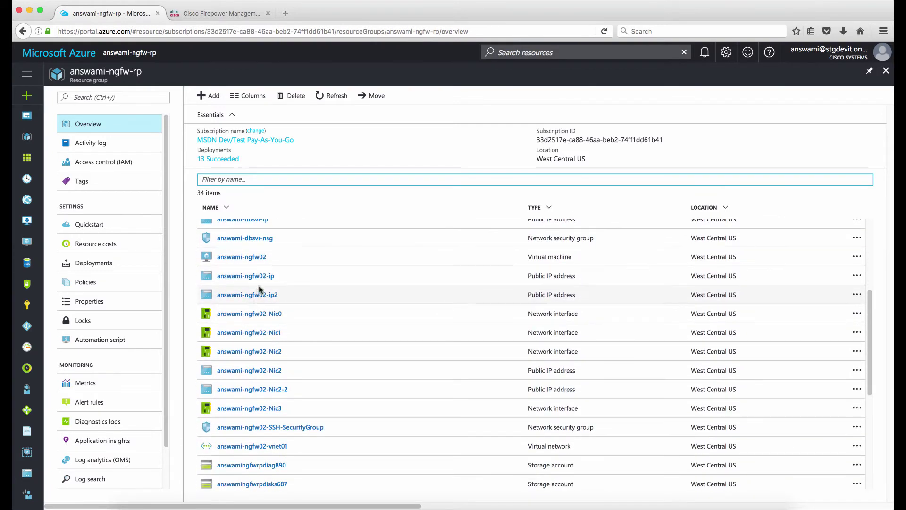
pyautogui.click(261, 257)
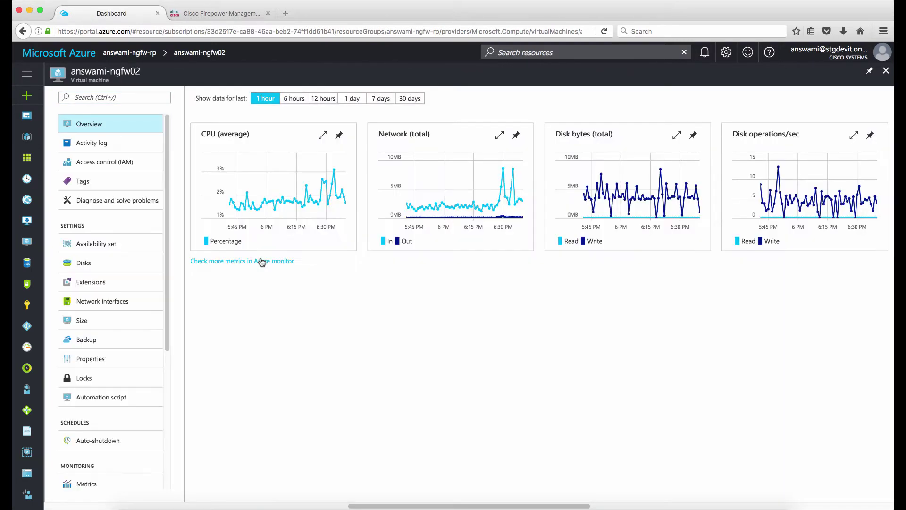
pyautogui.click(103, 302)
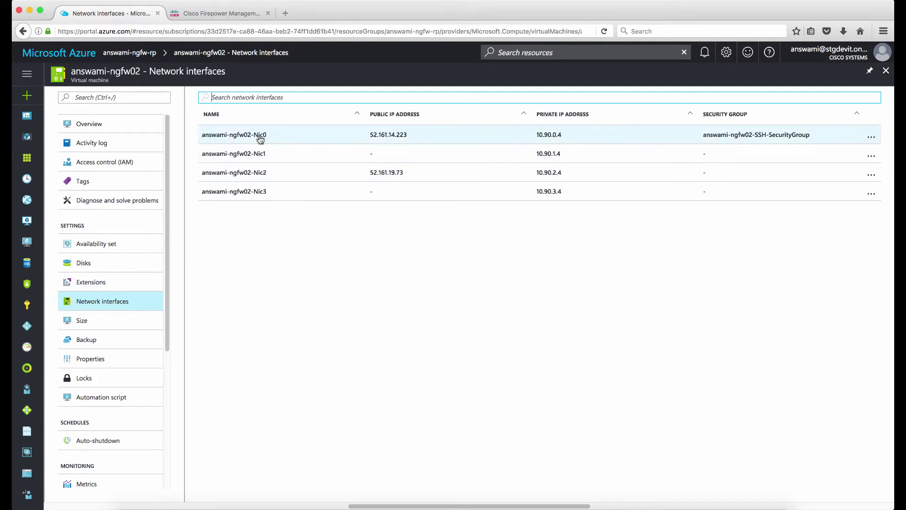
# Step: Examine the overview of ngfw02's Nic0 interface and the IP configurations of its Nic2 interface
pyautogui.click(259, 135)
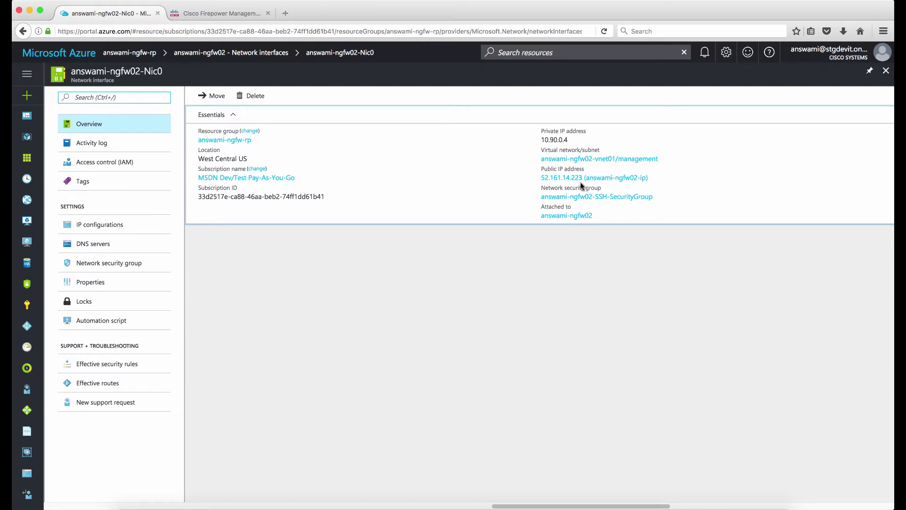
pyautogui.click(213, 55)
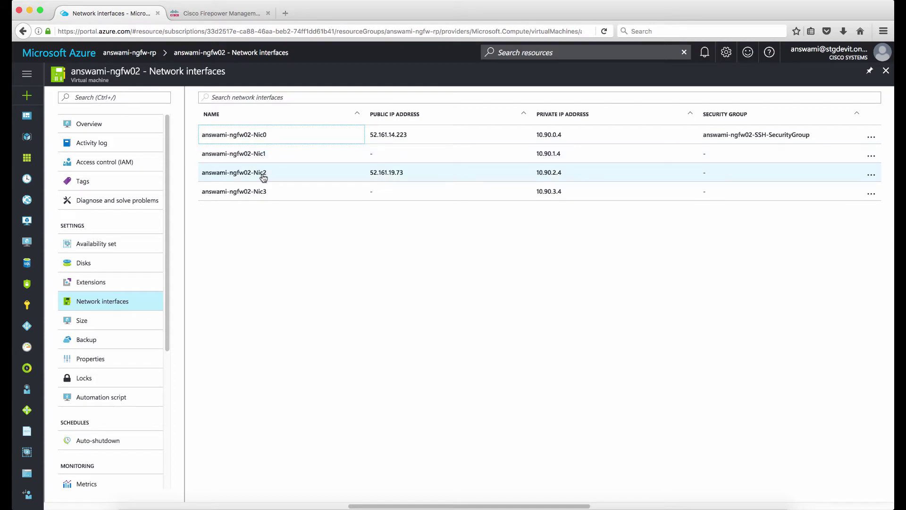
pyautogui.click(263, 174)
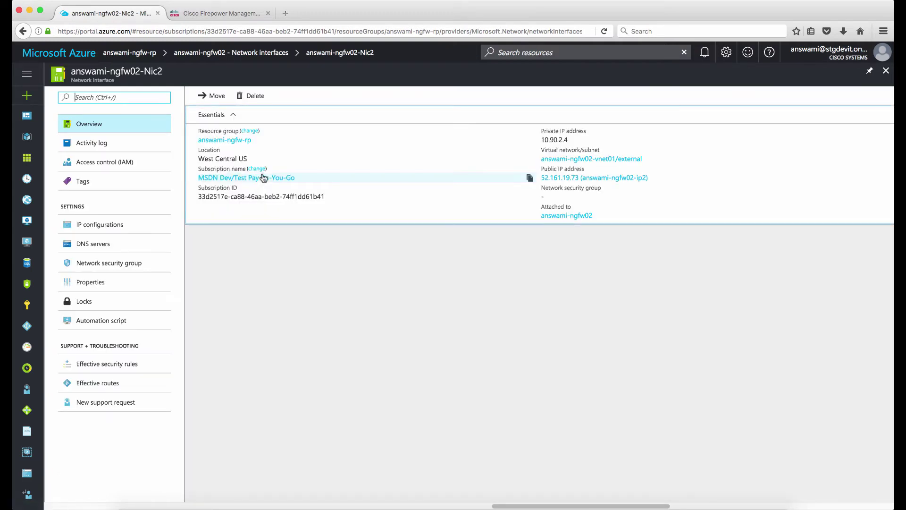
pyautogui.click(114, 228)
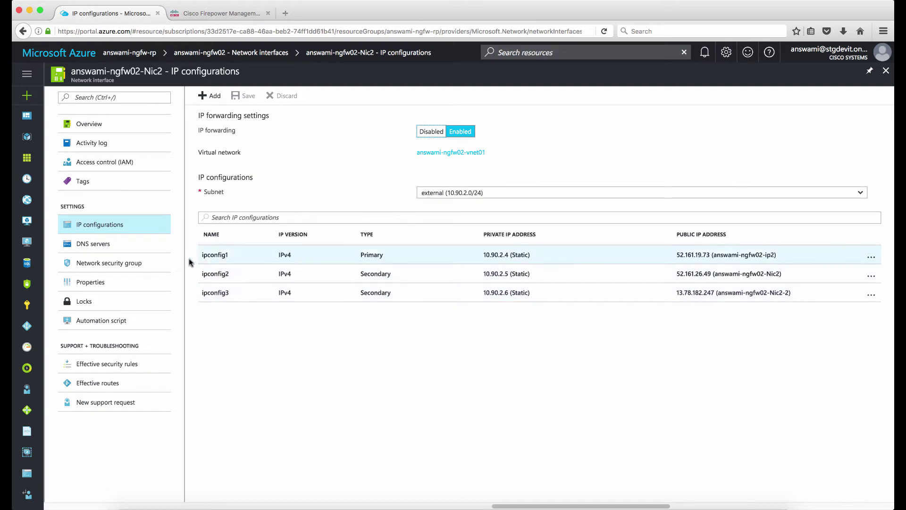
# Step: Open the Internal-RT route table in the ngfw-rp resource group and examine its routes and associated subnets
pyautogui.click(85, 59)
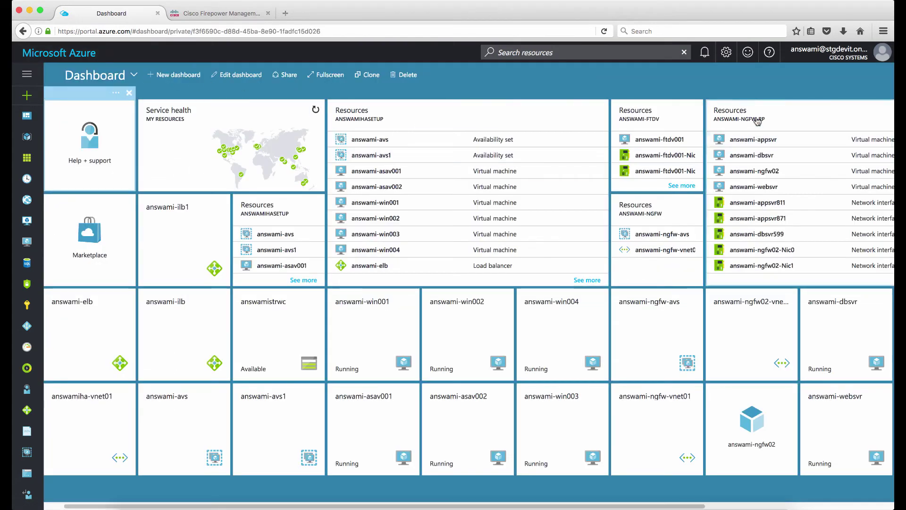
pyautogui.click(756, 120)
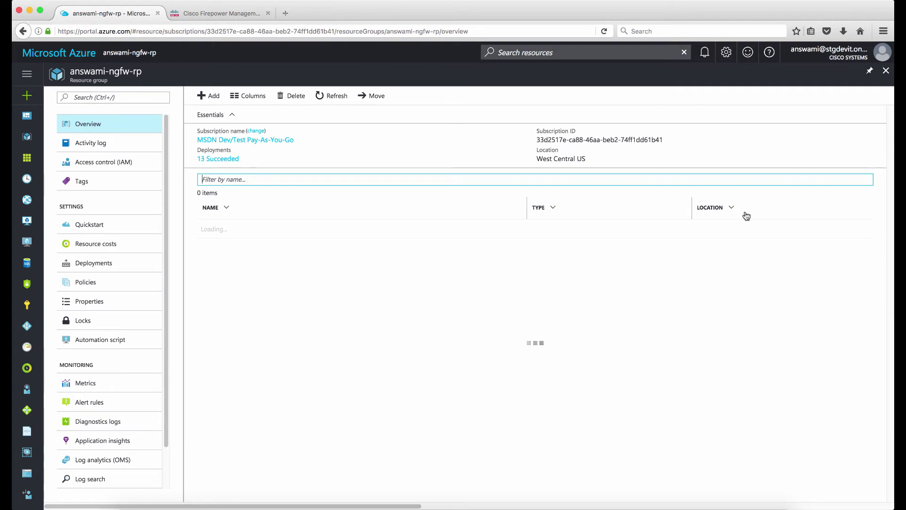
pyautogui.scroll(-6, 670, 241)
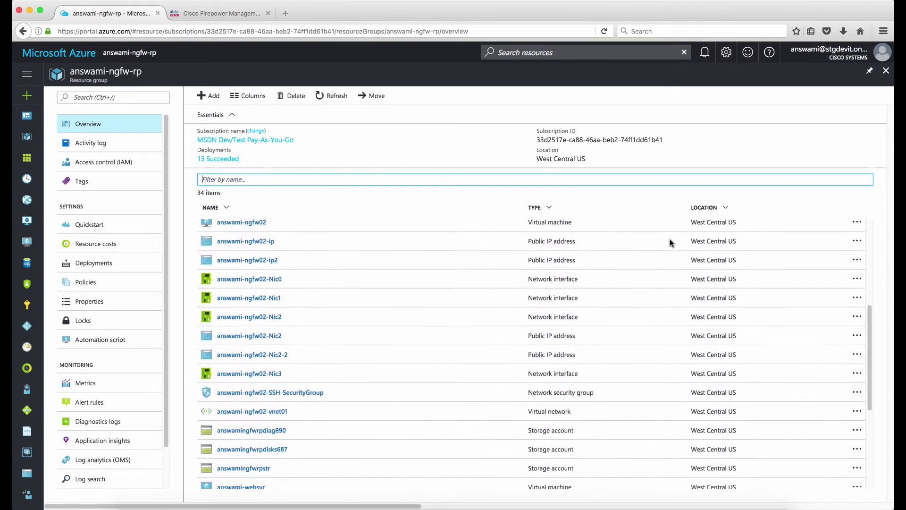
pyautogui.scroll(-4, 670, 241)
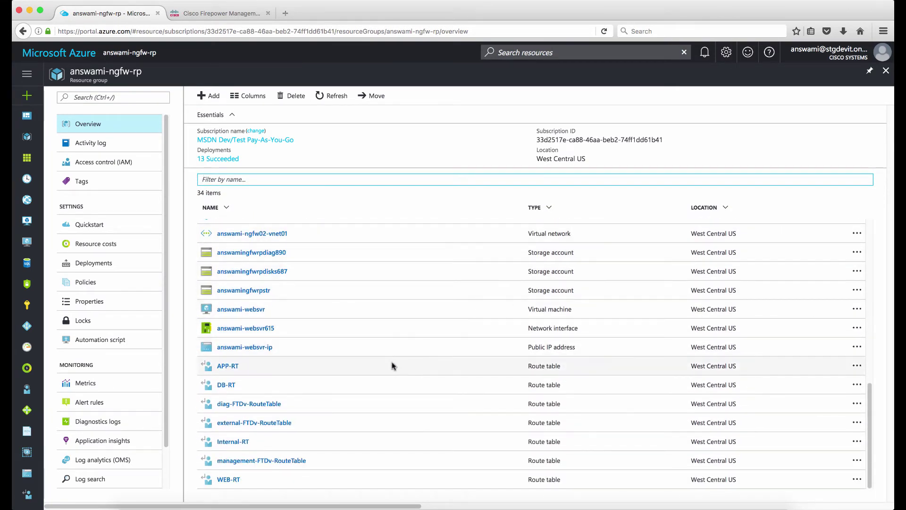
pyautogui.hscroll(2, 420, 373)
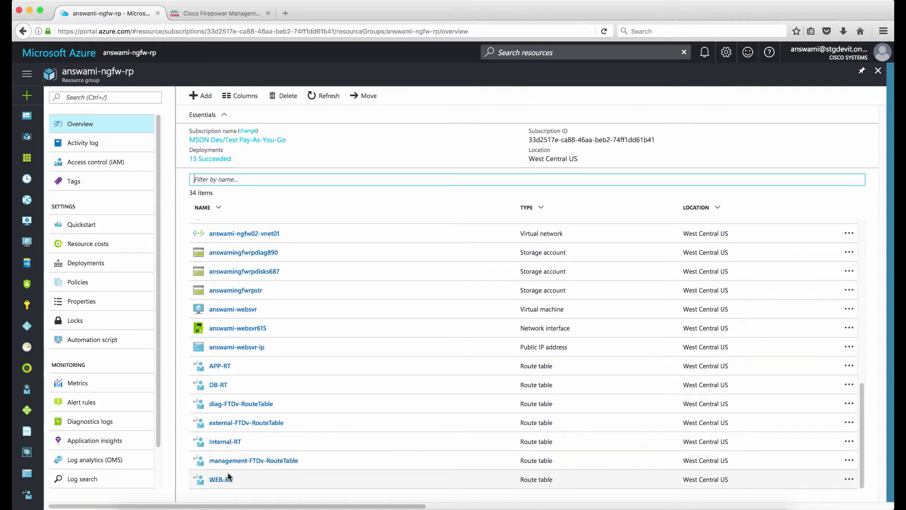
pyautogui.click(235, 443)
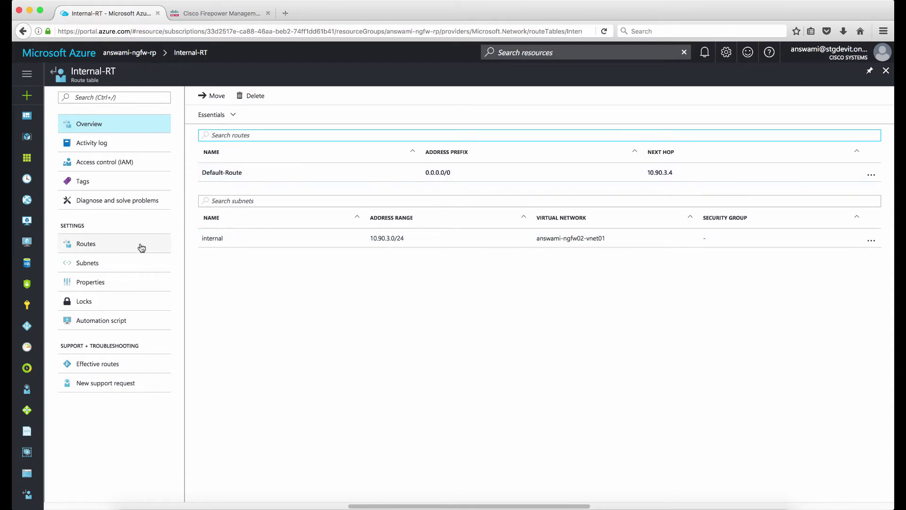
pyautogui.click(88, 247)
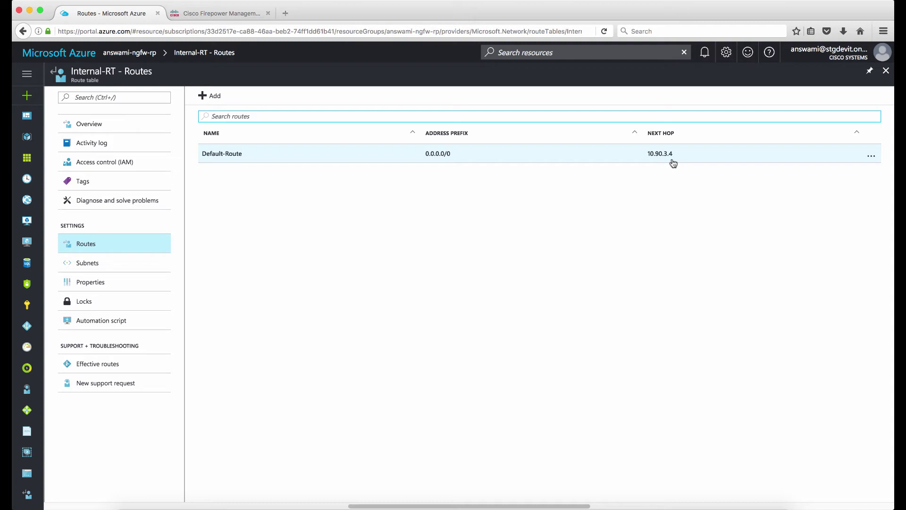
pyautogui.click(125, 264)
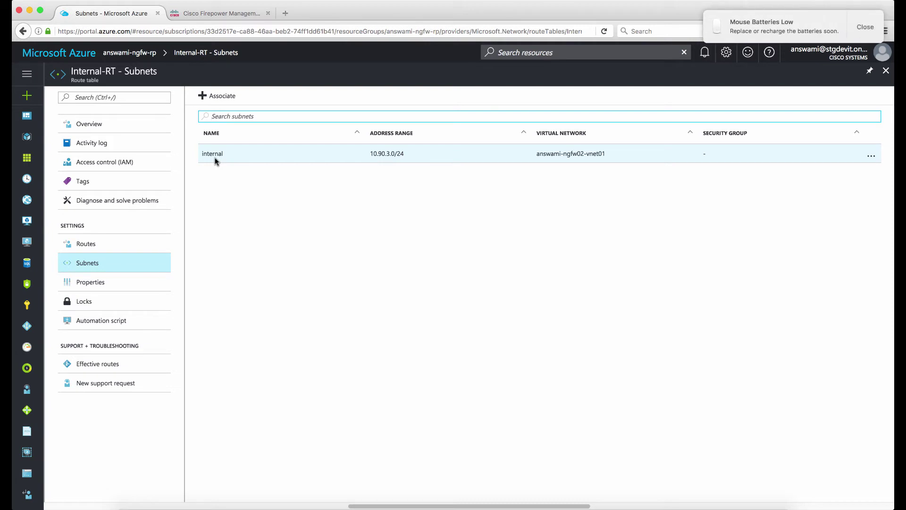
pyautogui.click(865, 27)
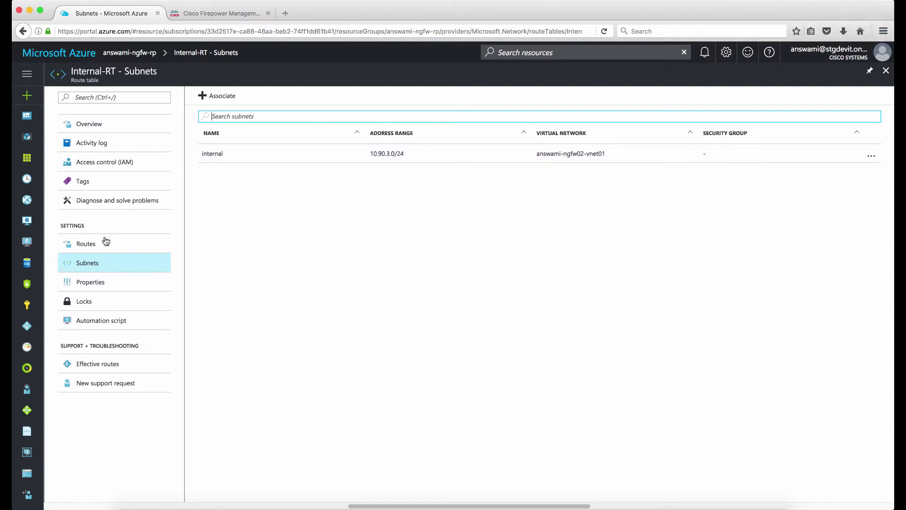
# Step: Open the WEB-RT route table from the resource group and examine its routes and associated subnets
pyautogui.click(150, 54)
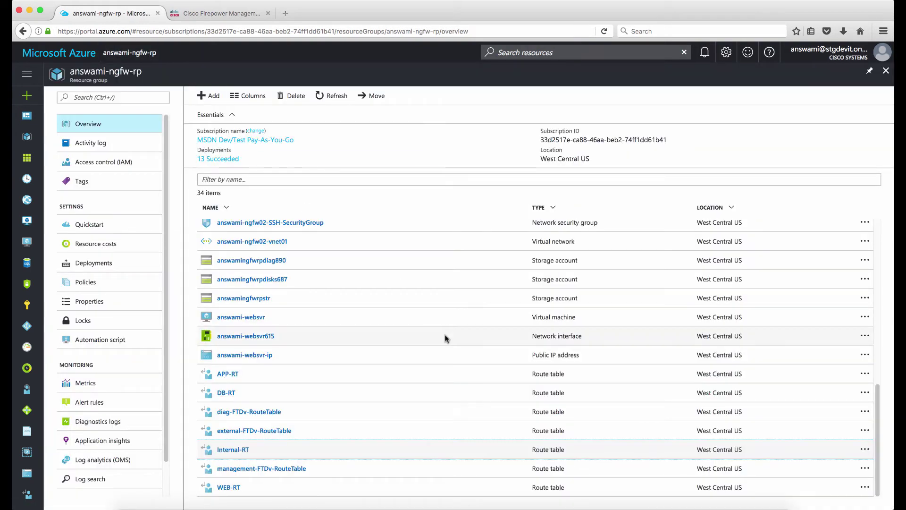
pyautogui.click(227, 489)
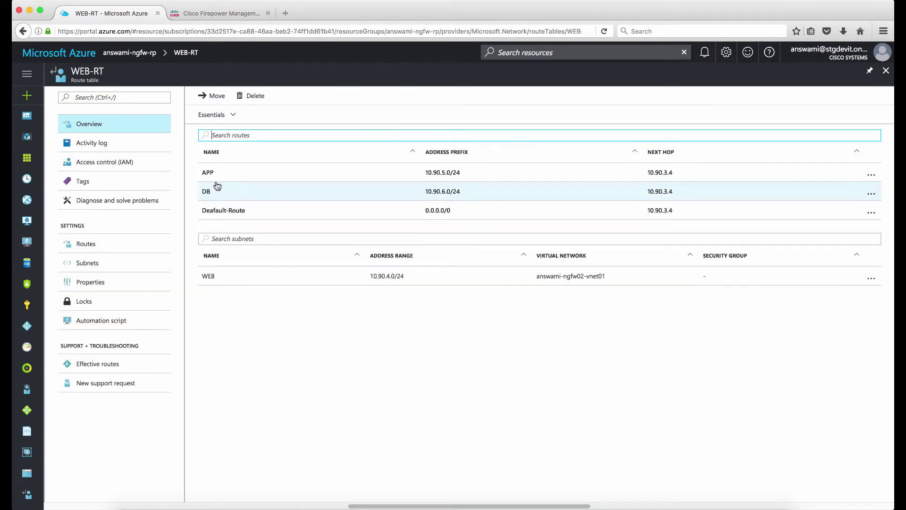
pyautogui.click(86, 244)
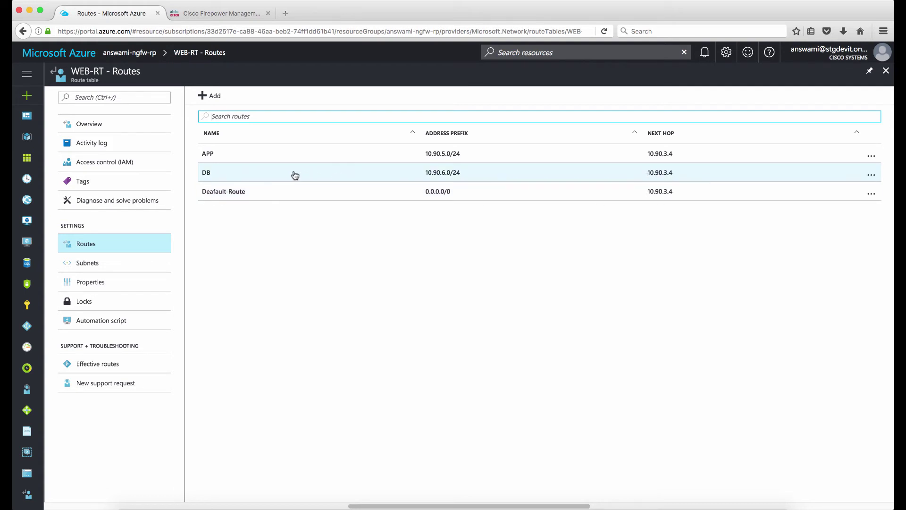
pyautogui.click(116, 263)
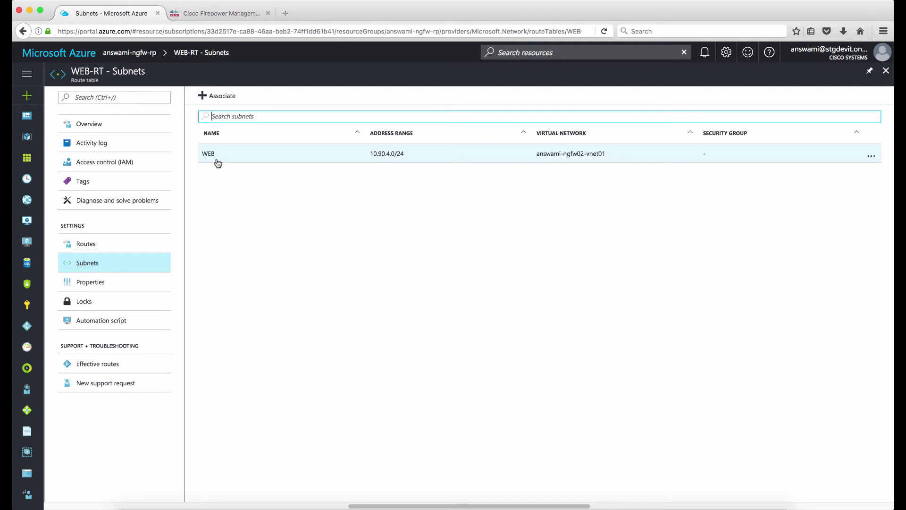
# Step: Open the DB-RT route table from the resource group and examine its routes and associated subnets
pyautogui.click(154, 52)
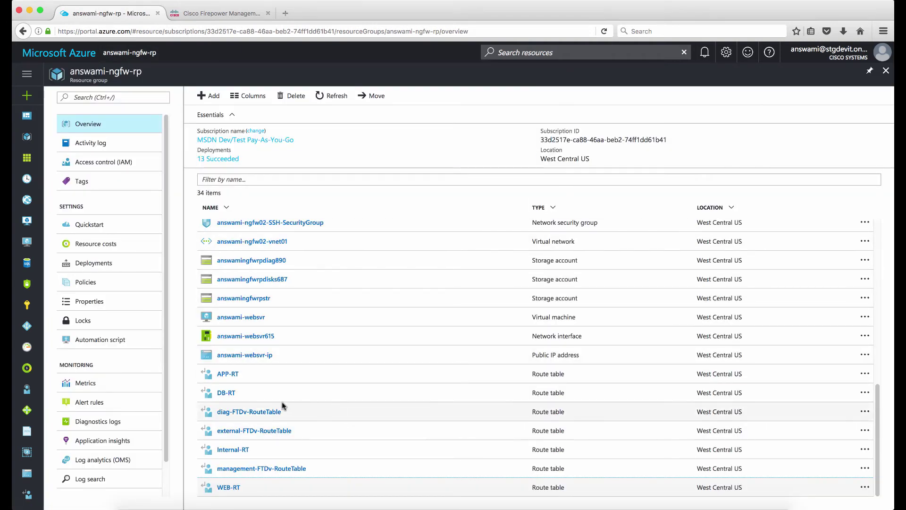
pyautogui.click(226, 392)
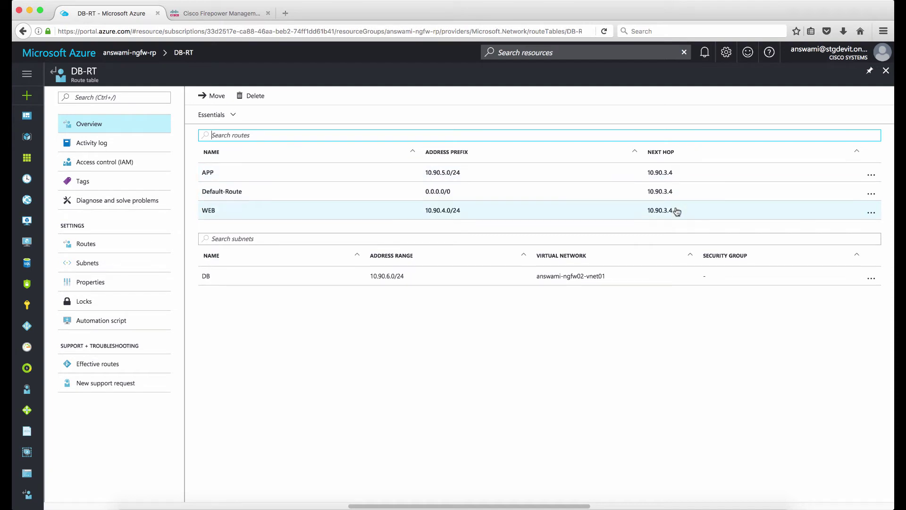
pyautogui.click(127, 266)
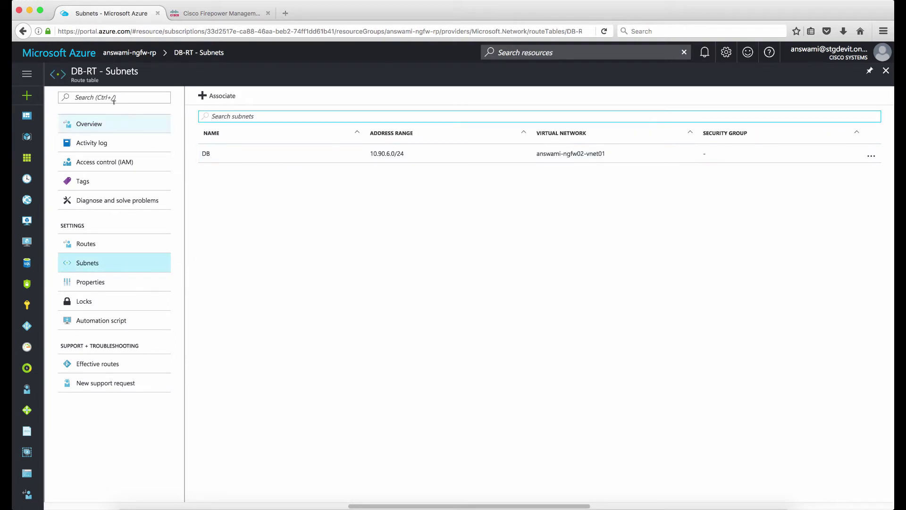
# Step: Open the answami-ngfw-rp resource group from the dashboard and examine its full list of resources
pyautogui.click(70, 58)
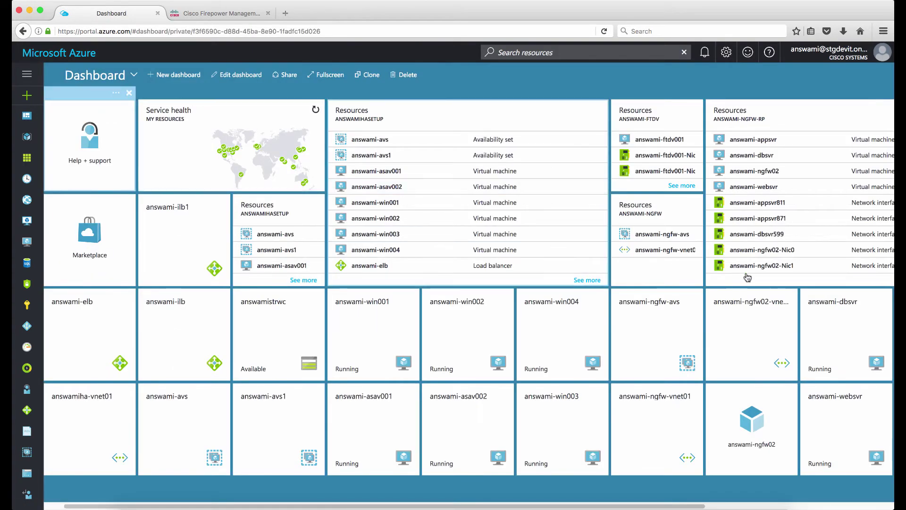
pyautogui.click(782, 116)
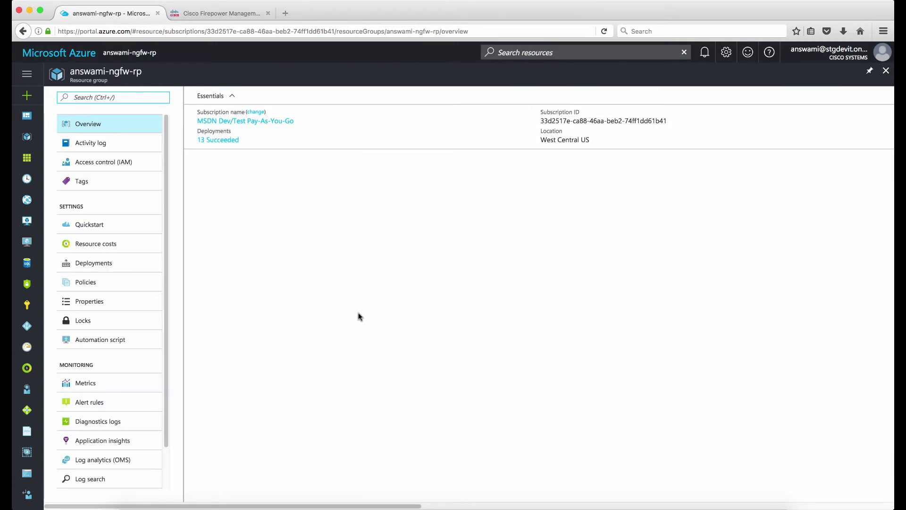
pyautogui.scroll(-10, 359, 316)
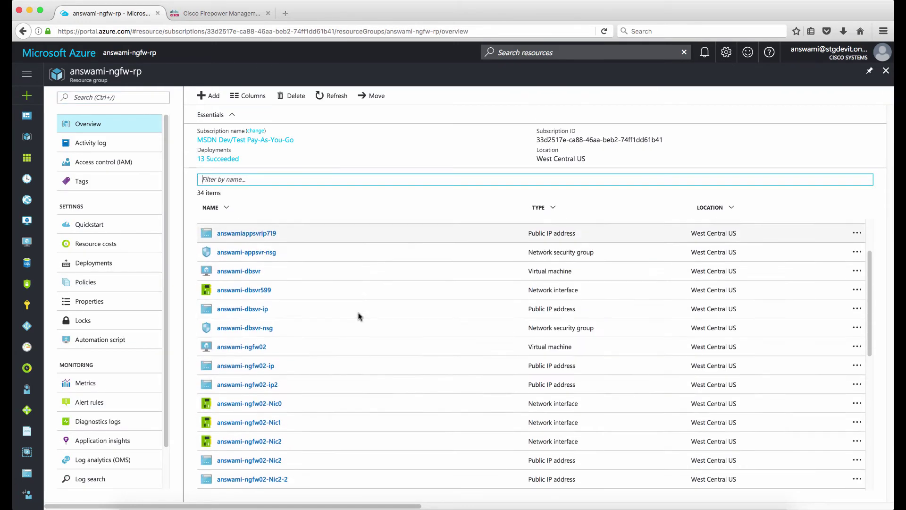
pyautogui.scroll(-5, 359, 317)
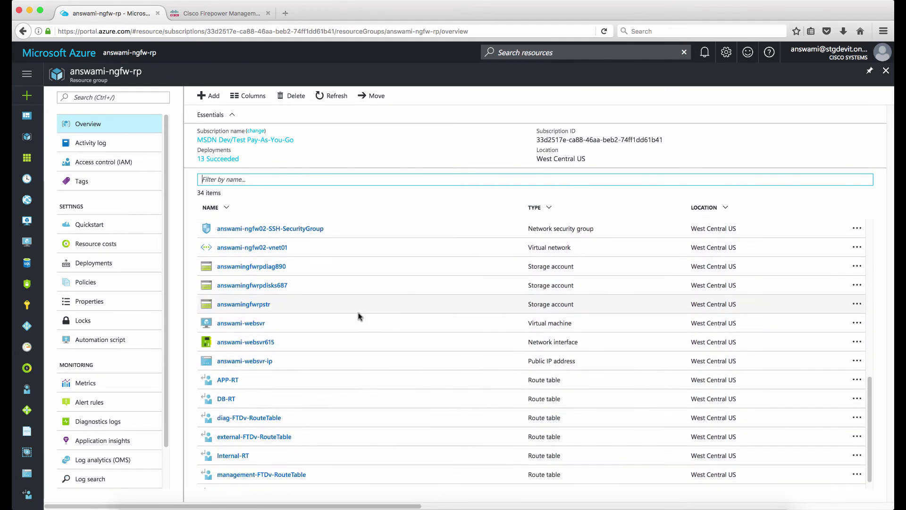
pyautogui.scroll(5, 359, 316)
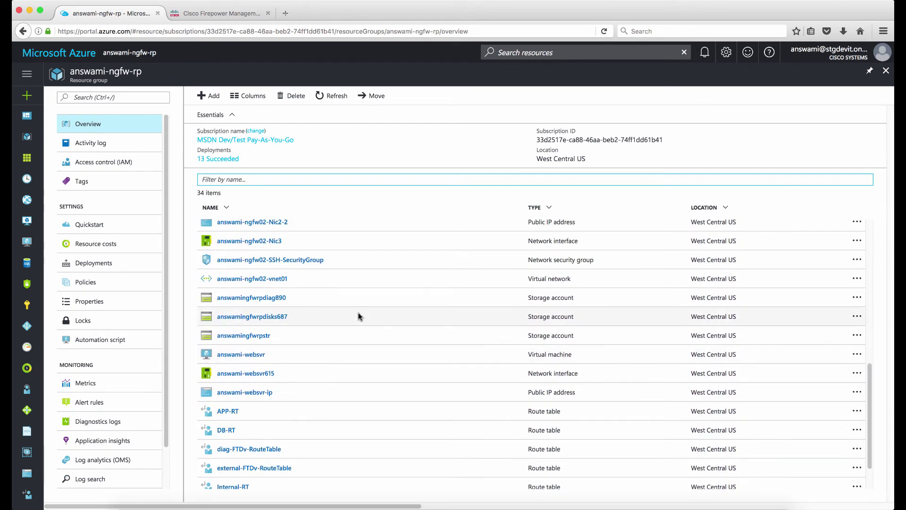
pyautogui.scroll(8, 359, 317)
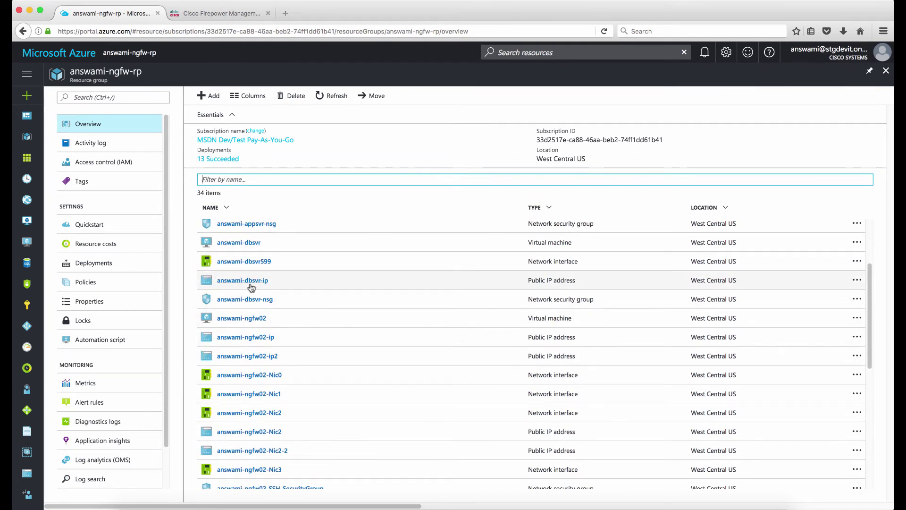
pyautogui.scroll(1, 296, 255)
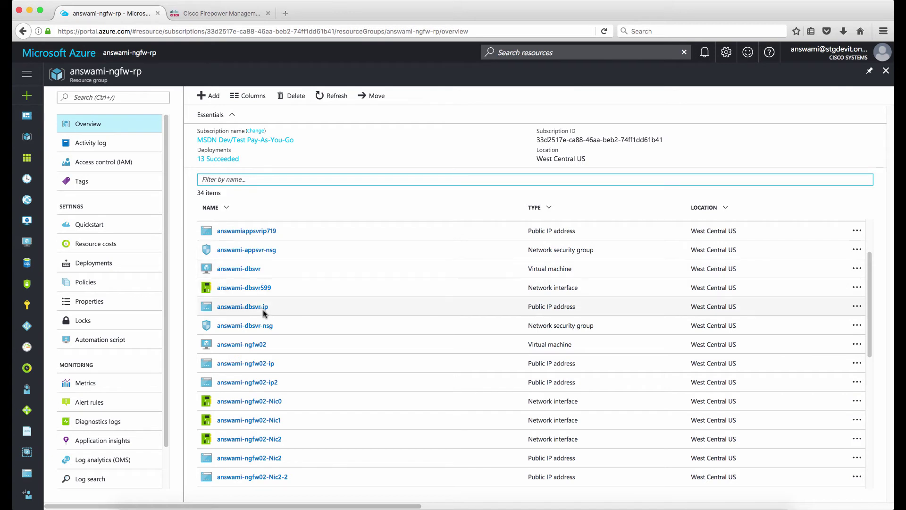
pyautogui.scroll(-3, 294, 340)
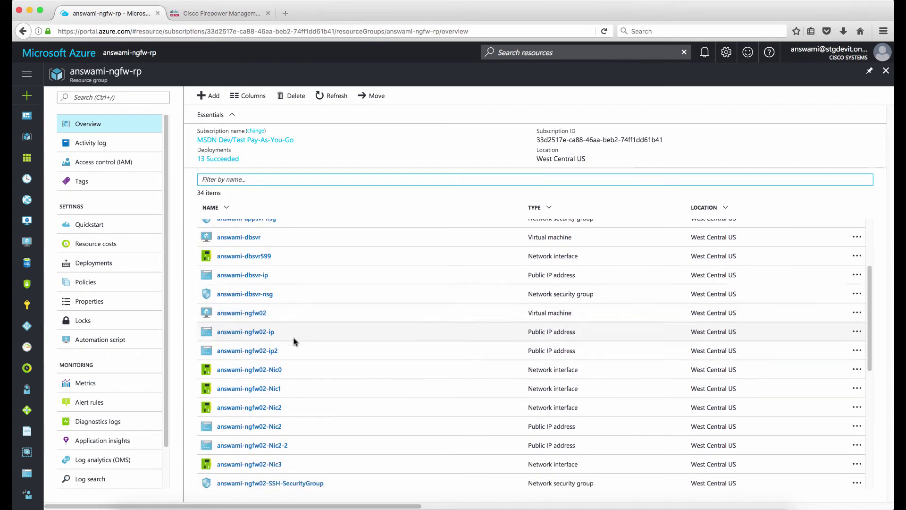
pyautogui.scroll(6, 294, 340)
pyautogui.scroll(1, 293, 341)
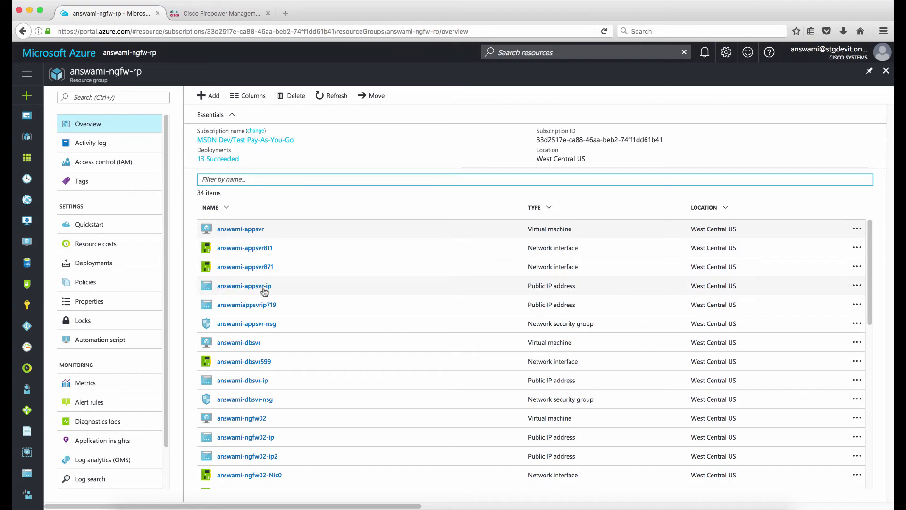
pyautogui.scroll(-3, 297, 330)
pyautogui.scroll(-4, 297, 333)
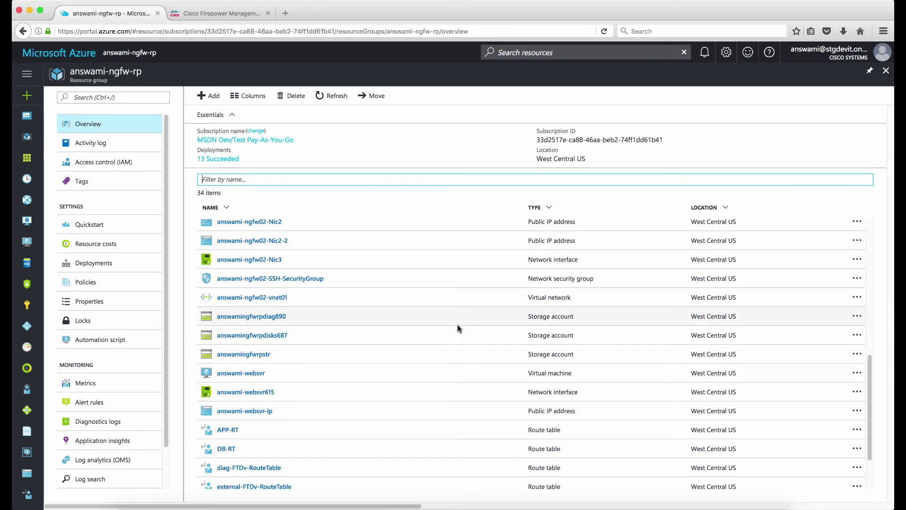
# Step: Switch to Cisco Firepower Management Center, open the ngfw02 device in the Azure group, and examine its interfaces and static routes
pyautogui.click(226, 17)
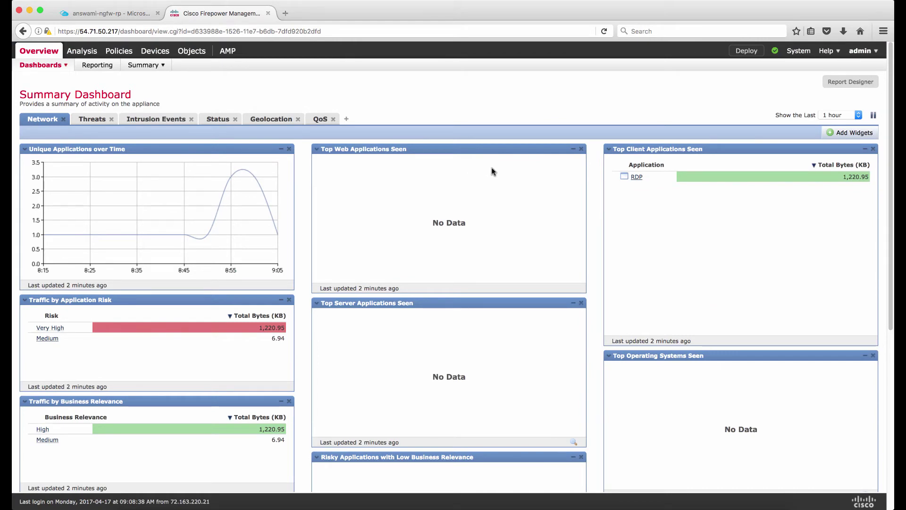
pyautogui.moveTo(155, 51)
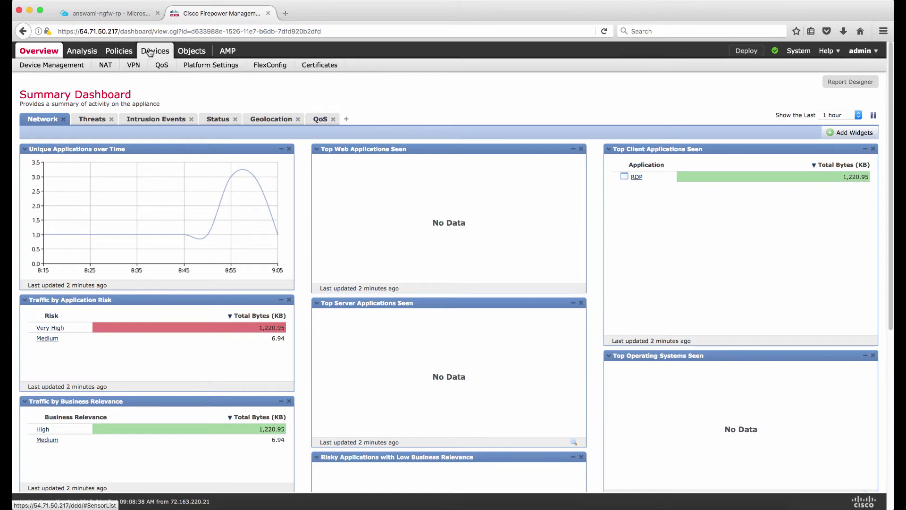
pyautogui.click(80, 68)
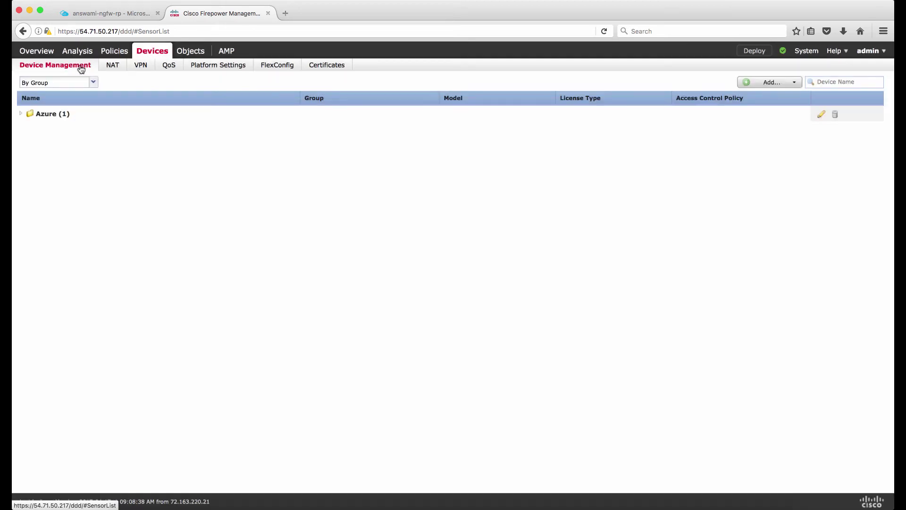
pyautogui.click(22, 113)
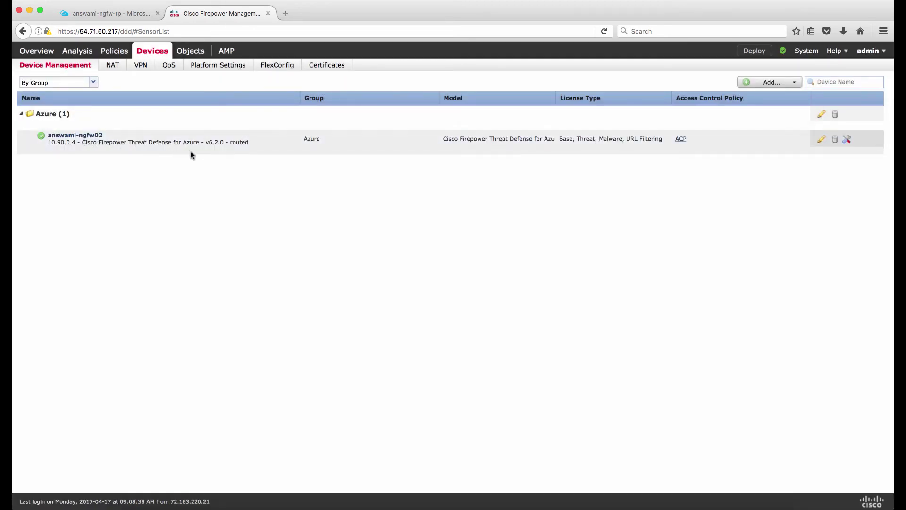
pyautogui.click(822, 140)
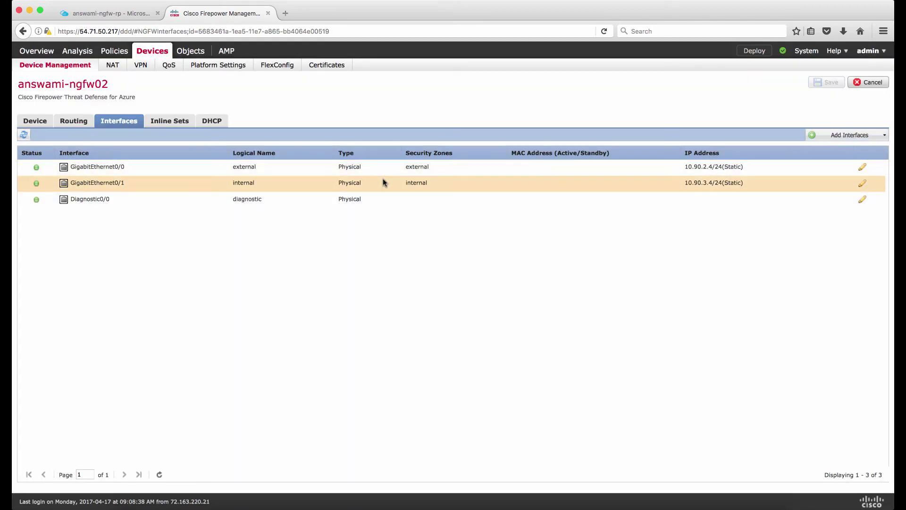
pyautogui.click(84, 121)
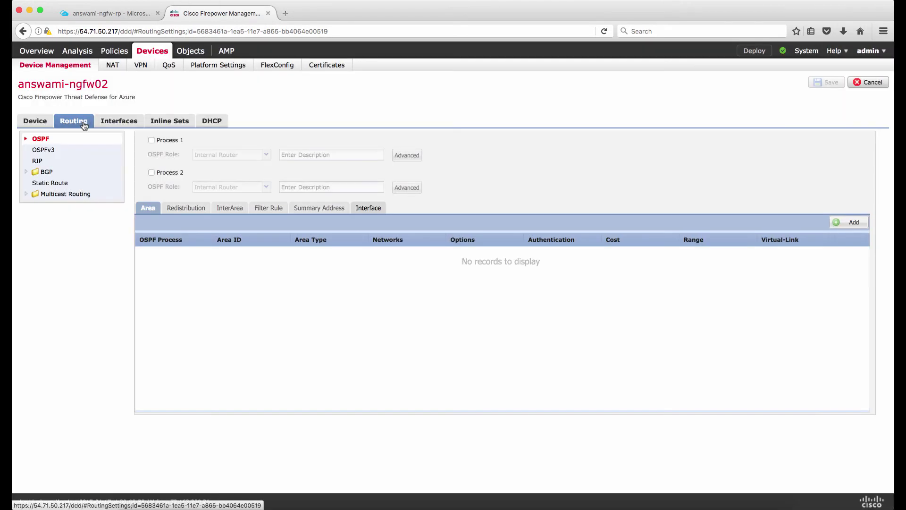
pyautogui.click(57, 183)
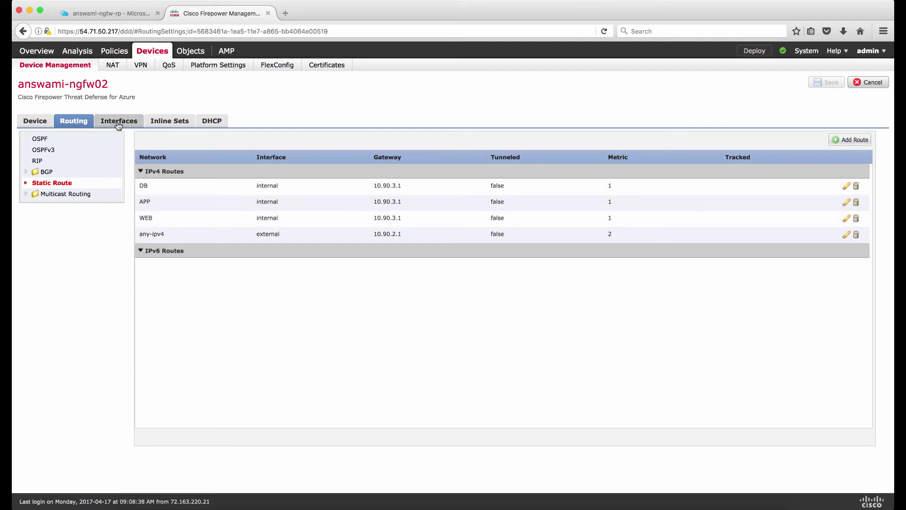
# Step: Examine the NAT rules of ngfw02-nat-policy, and open the ACP access control policy assigned to the ngfw02 device to examine its rules
pyautogui.click(113, 67)
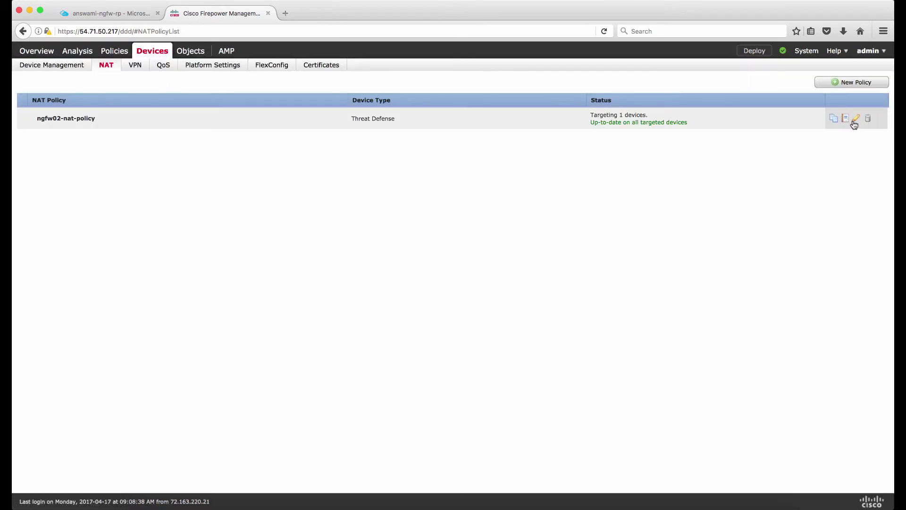
pyautogui.click(856, 119)
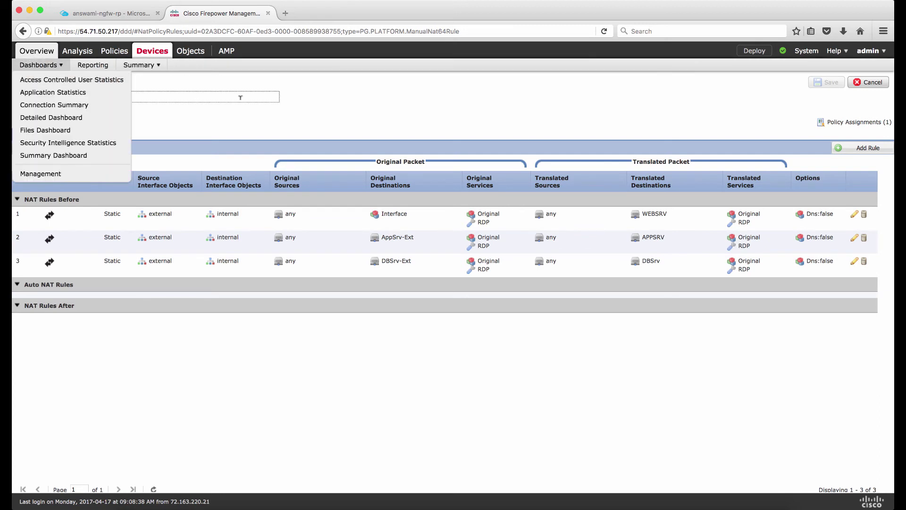
pyautogui.click(71, 67)
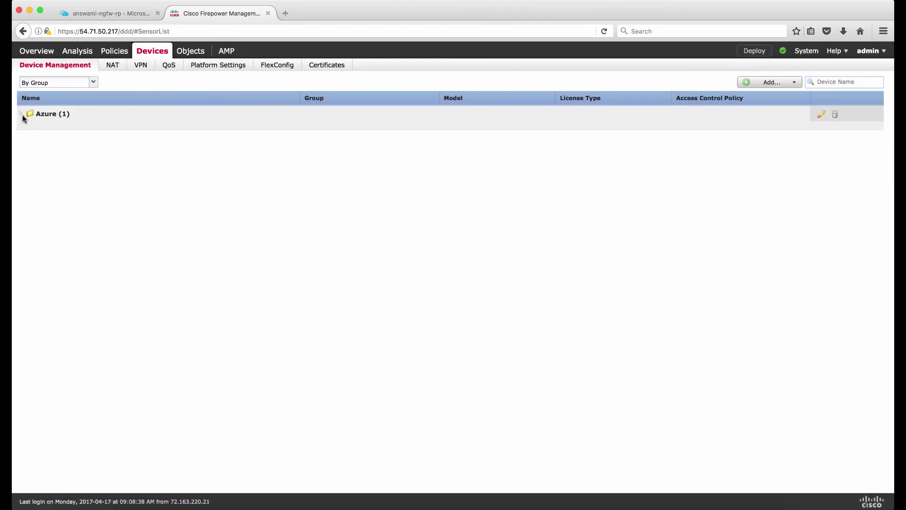
pyautogui.click(22, 114)
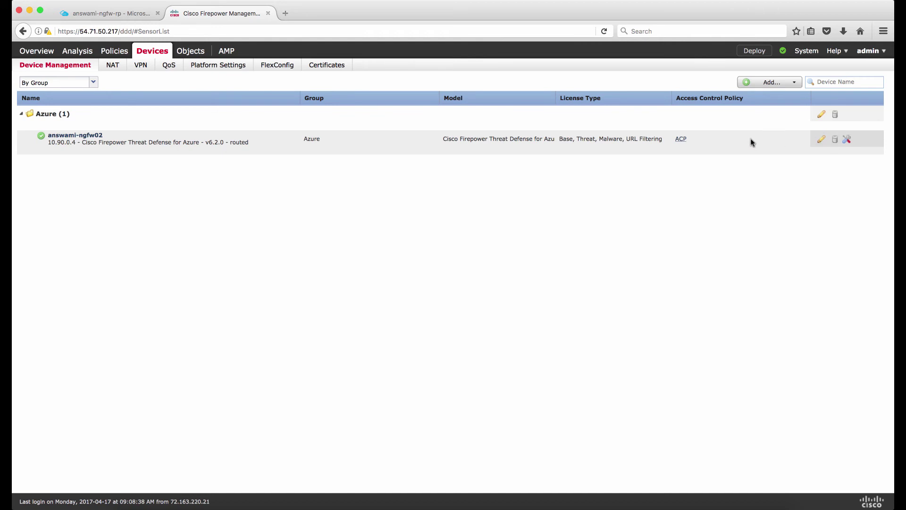
pyautogui.click(682, 139)
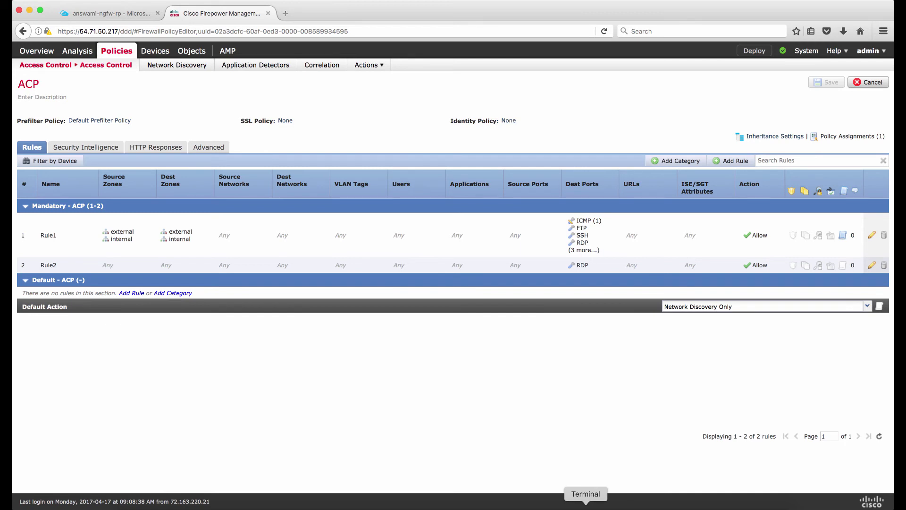
pyautogui.click(586, 507)
pyautogui.write('ssh admin@52.161.14.223')
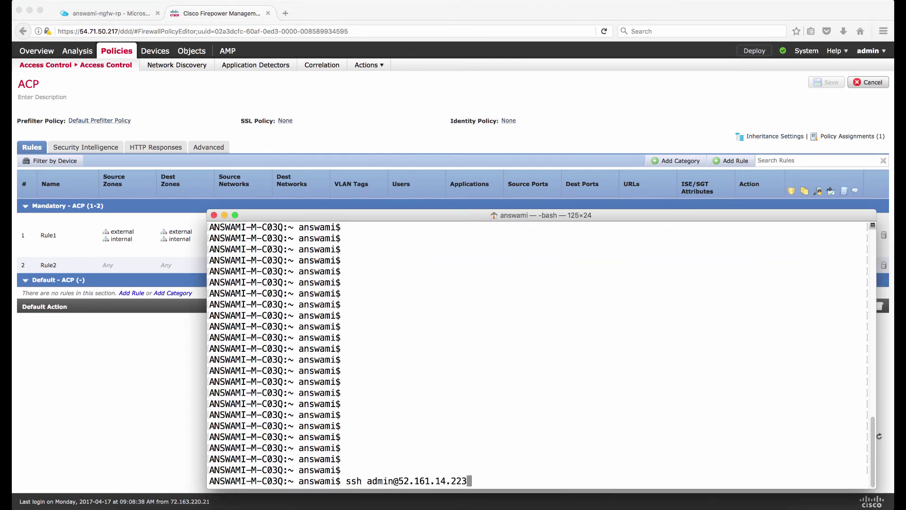
pyautogui.press('Return')
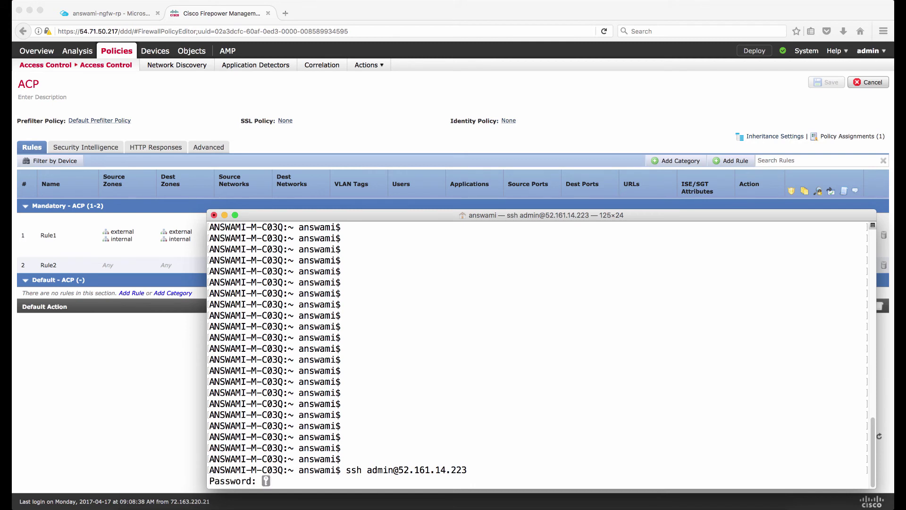
pyautogui.press('Return')
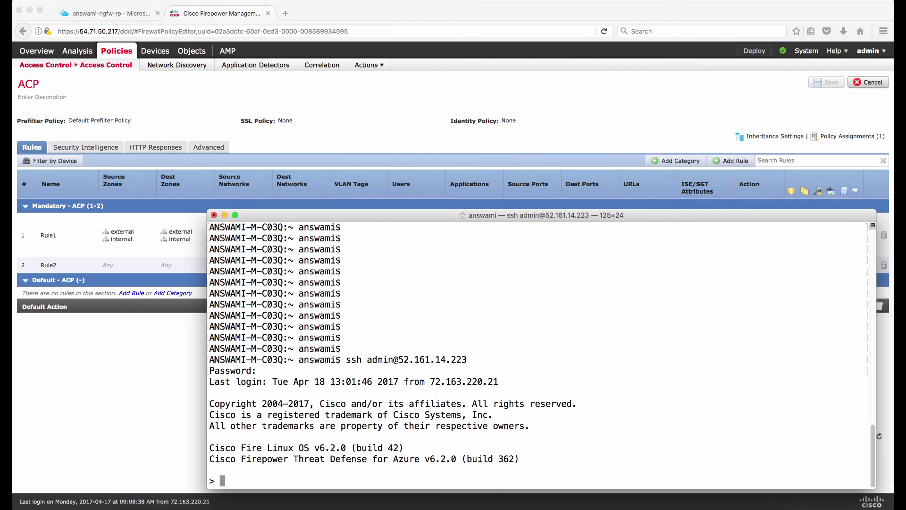
pyautogui.write('system support diagnostic-cli')
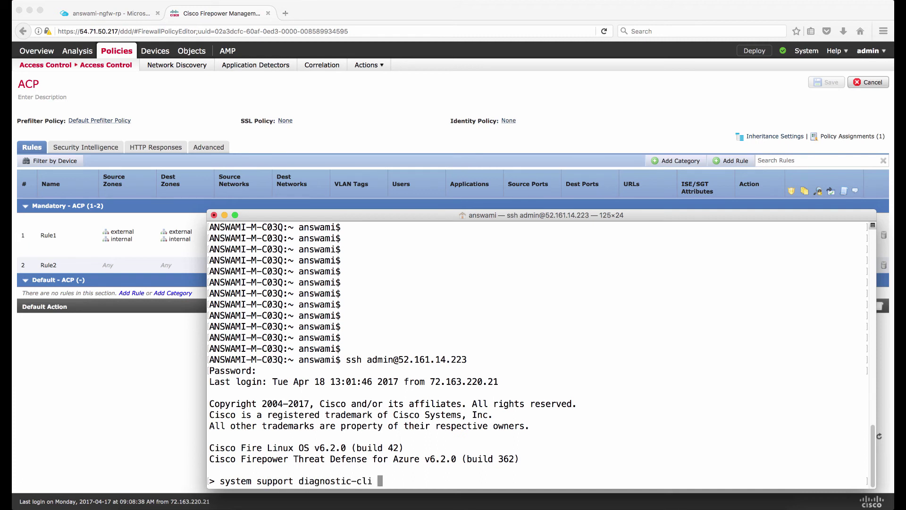
pyautogui.press('Return')
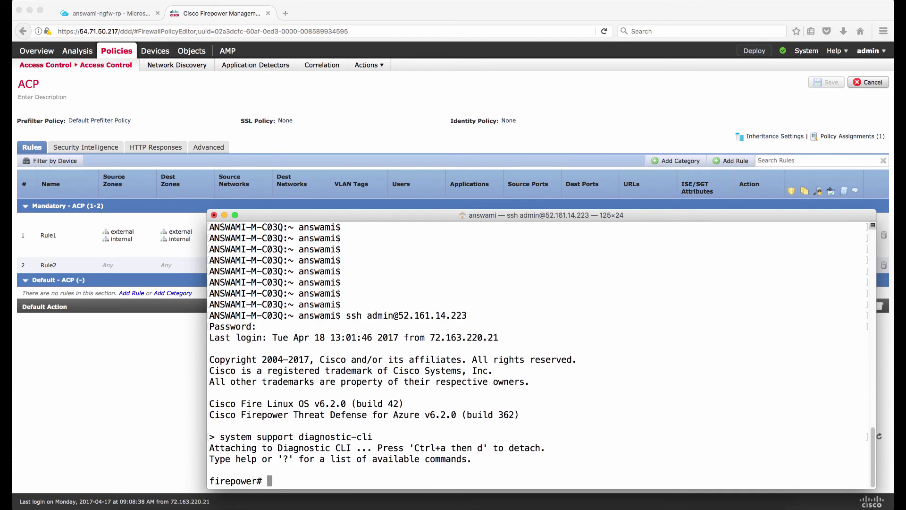
# Step: Show the firewall's interface IP addresses with "sh ip" and enable ICMP tracing with "debug icmp trace"
pyautogui.write('sh ip')
pyautogui.press('Return')
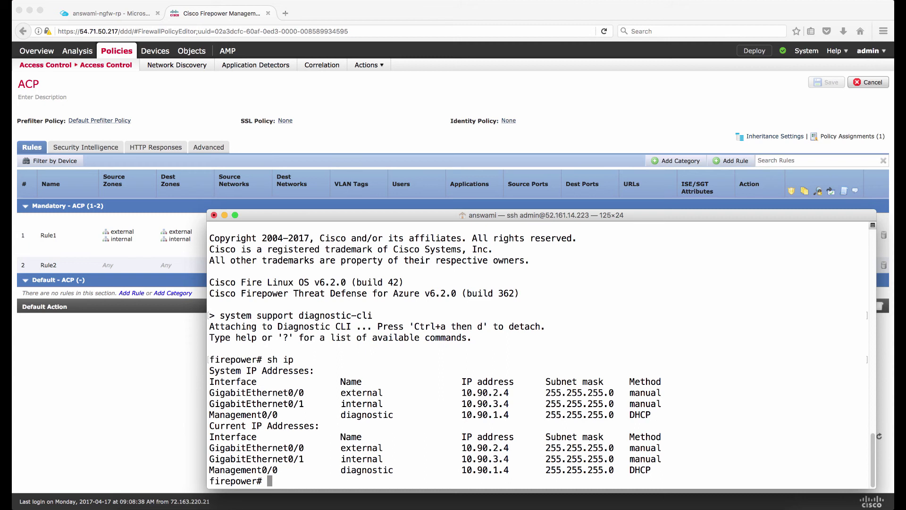
pyautogui.write('debug icmp trace')
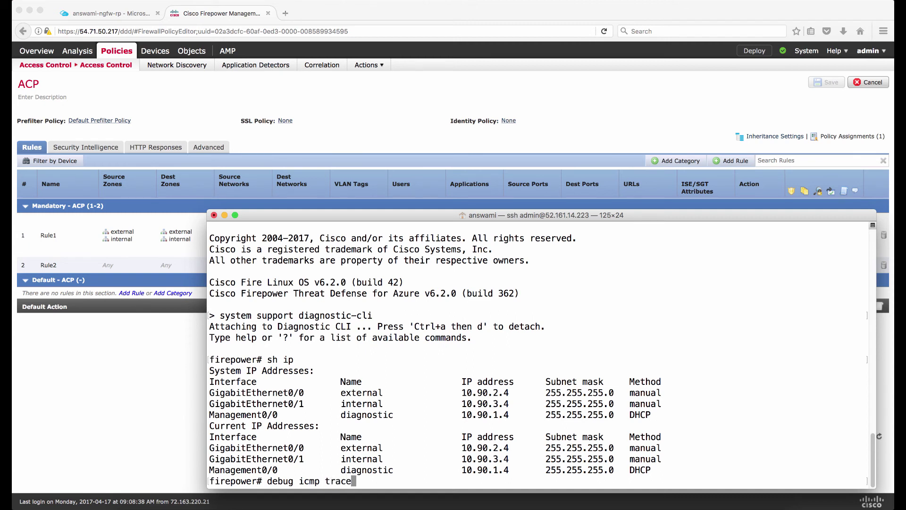
pyautogui.press('Return')
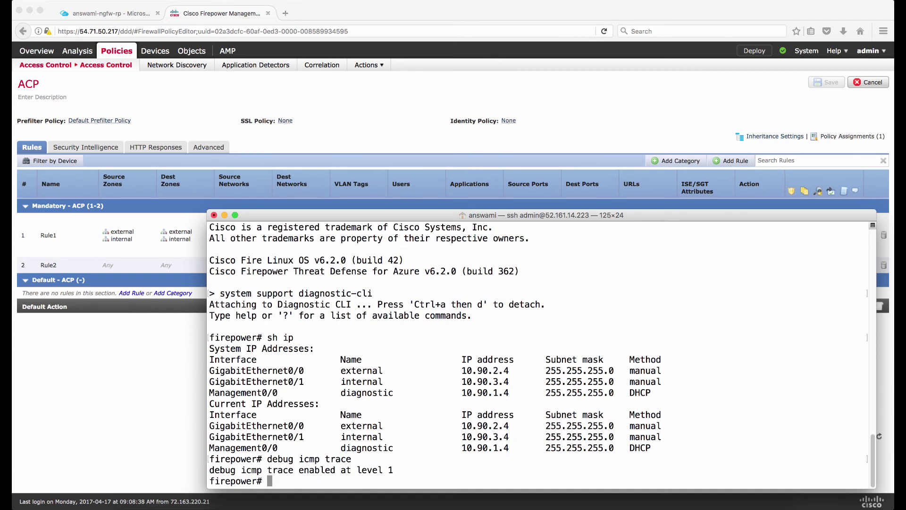
# Step: Switch to the WebSRV-Azure remote desktop session and ping 10.90.5.4 from its command prompt
pyautogui.rightClick(536, 504)
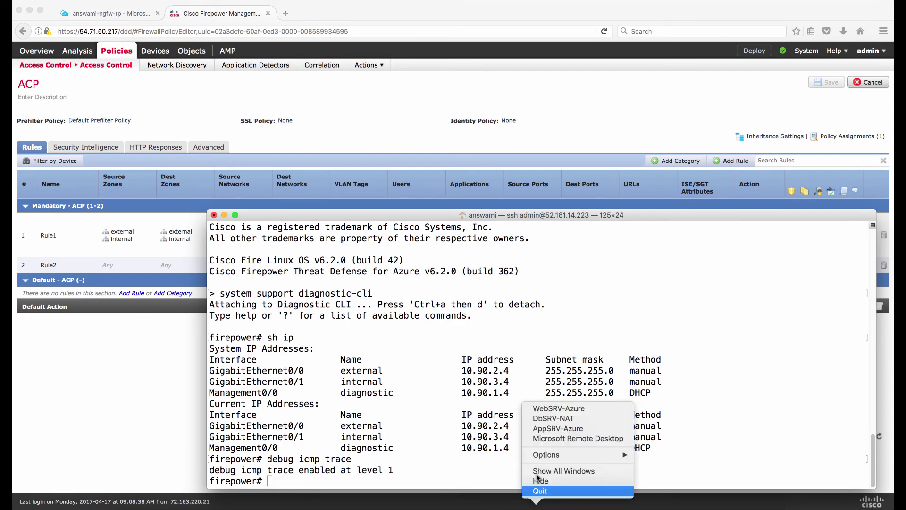
pyautogui.click(552, 408)
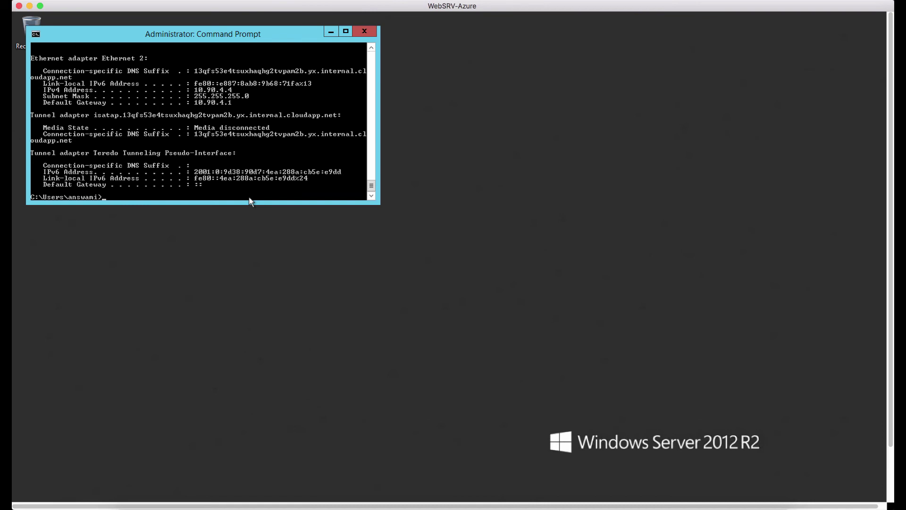
pyautogui.write('ping 10.90.5.4')
pyautogui.press('Return')
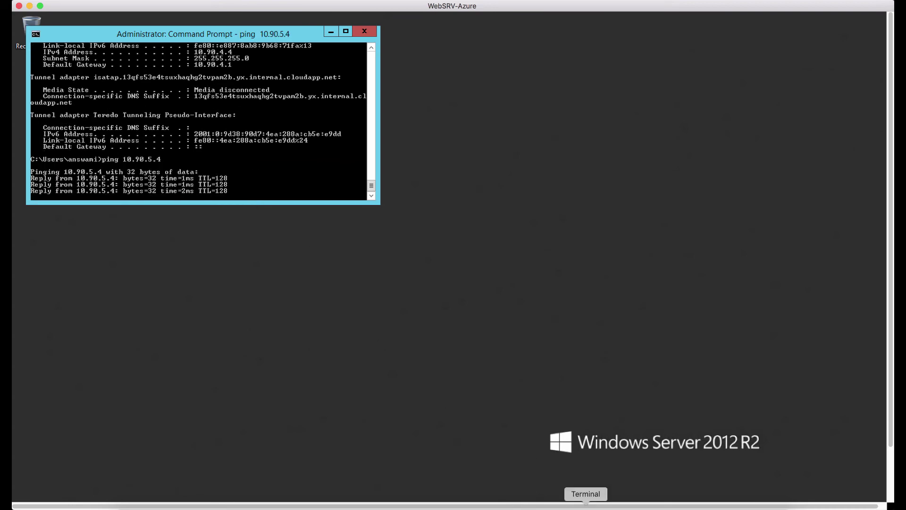
# Step: Switch to Terminal and examine the source, destination and reply entries of the ICMP trace between 10.90.4.4 and 10.90.5.4
pyautogui.click(586, 504)
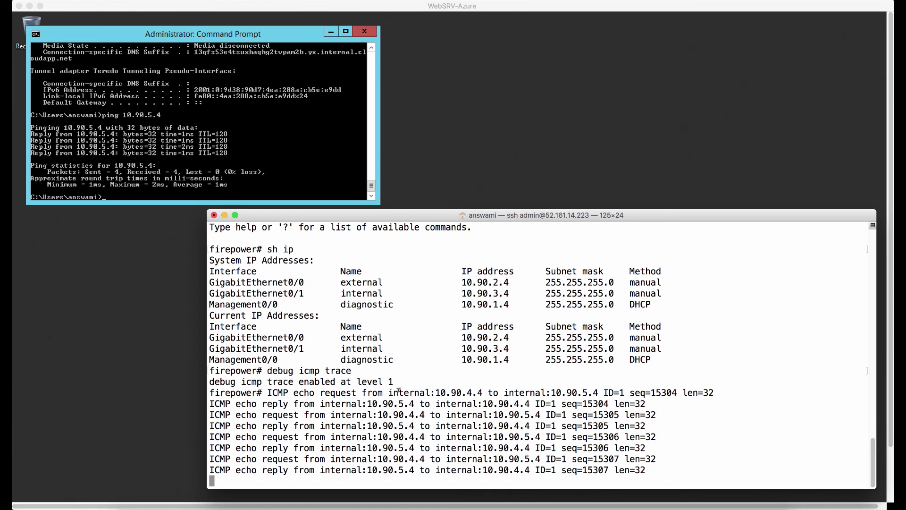
pyautogui.moveTo(388, 392); pyautogui.dragTo(486, 391)
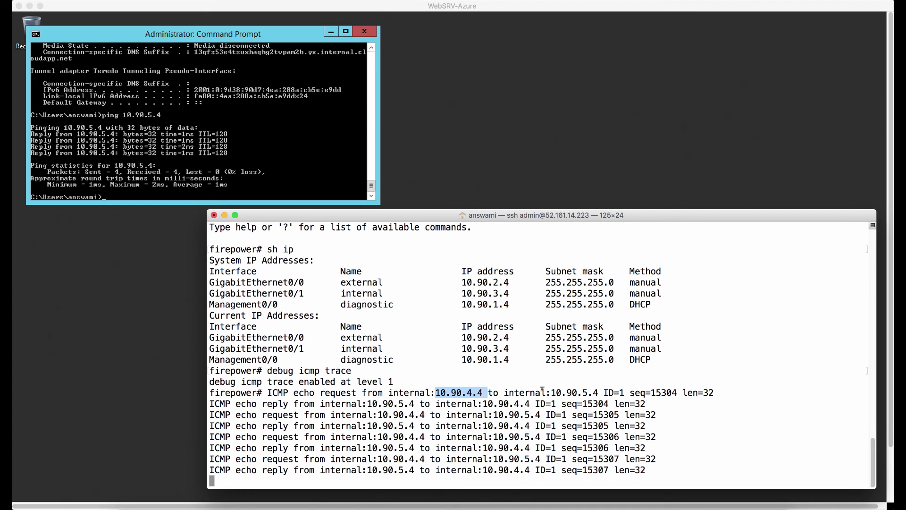
pyautogui.moveTo(551, 392); pyautogui.dragTo(599, 391)
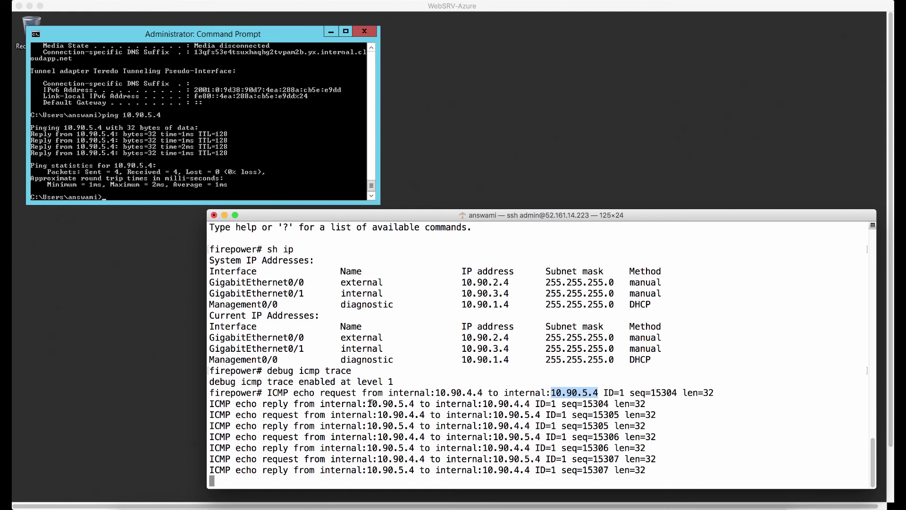
pyautogui.moveTo(371, 402); pyautogui.dragTo(424, 402)
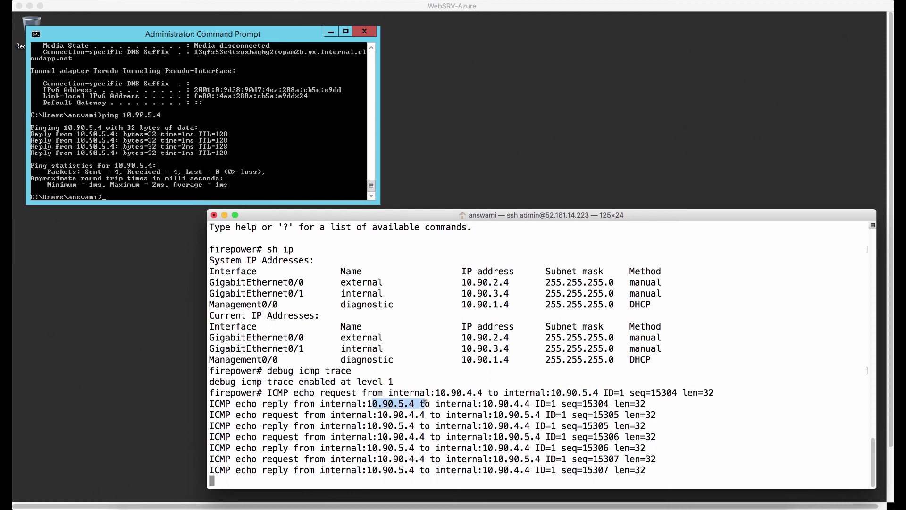
pyautogui.moveTo(306, 391); pyautogui.dragTo(380, 404)
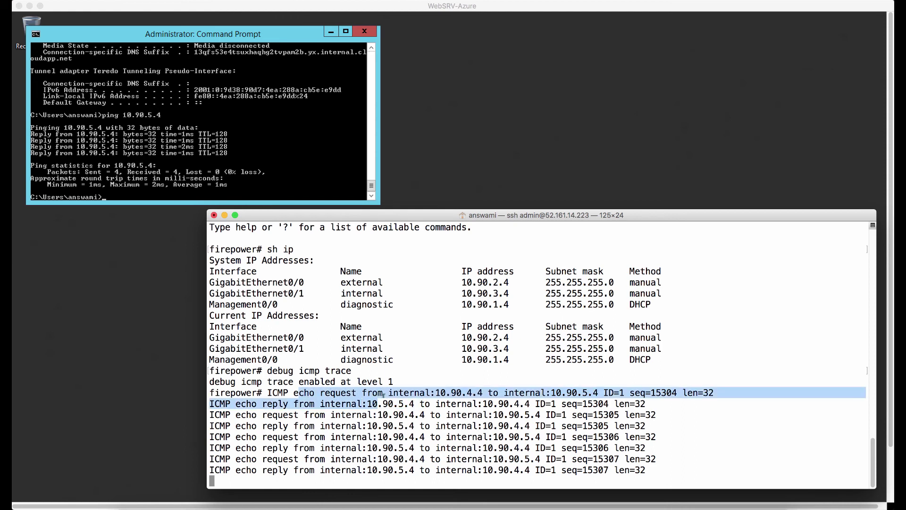
pyautogui.doubleClick(272, 402)
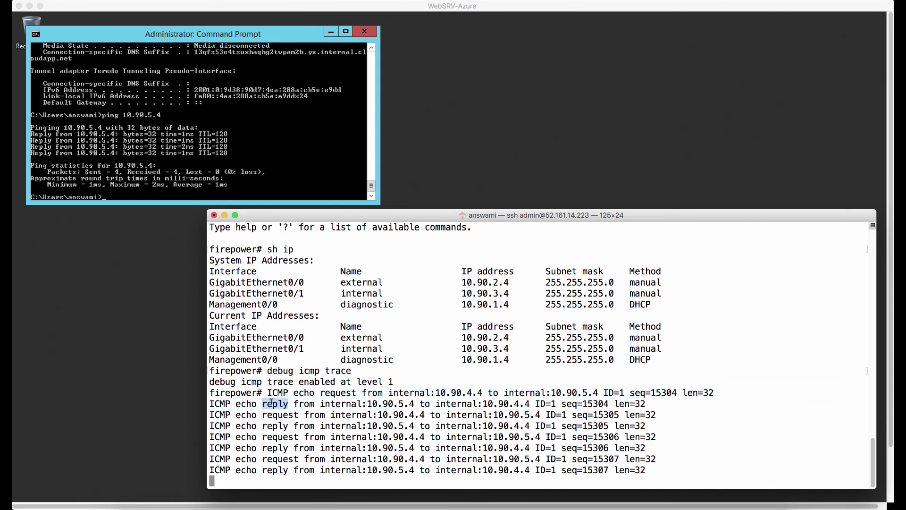
# Step: Return to the WebSRV-Azure remote desktop session and ping 10.90.6.4 from its command prompt
pyautogui.click(159, 192)
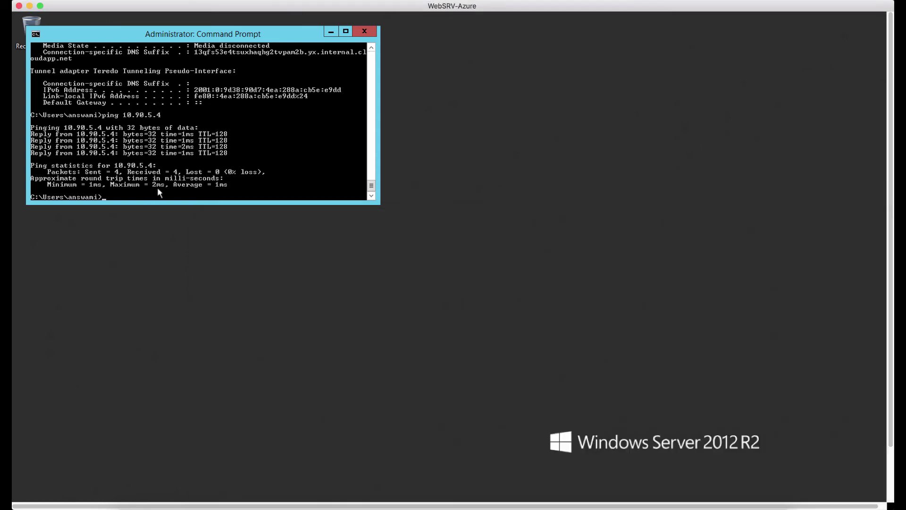
pyautogui.press('Up')
pyautogui.press('Return')
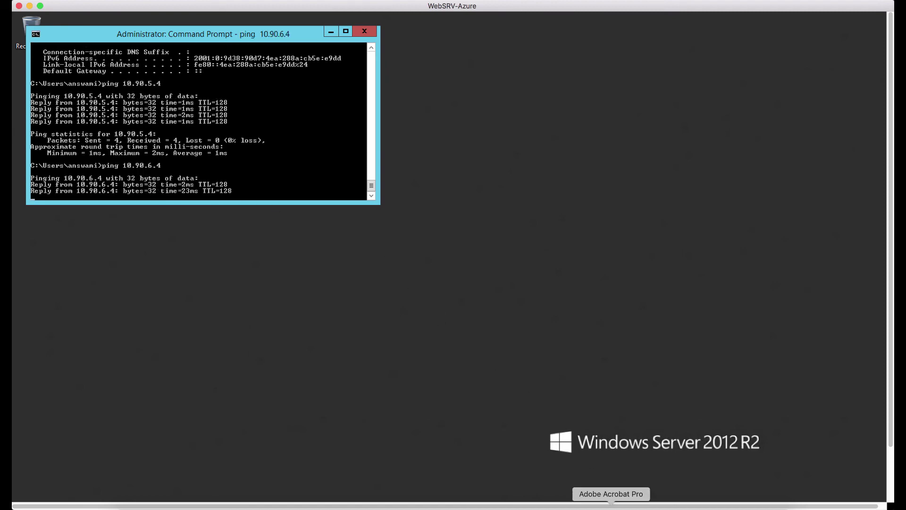
# Step: Switch to Terminal and examine the ICMP echo request and reply entries between 10.90.4.4 and 10.90.6.4
pyautogui.click(586, 506)
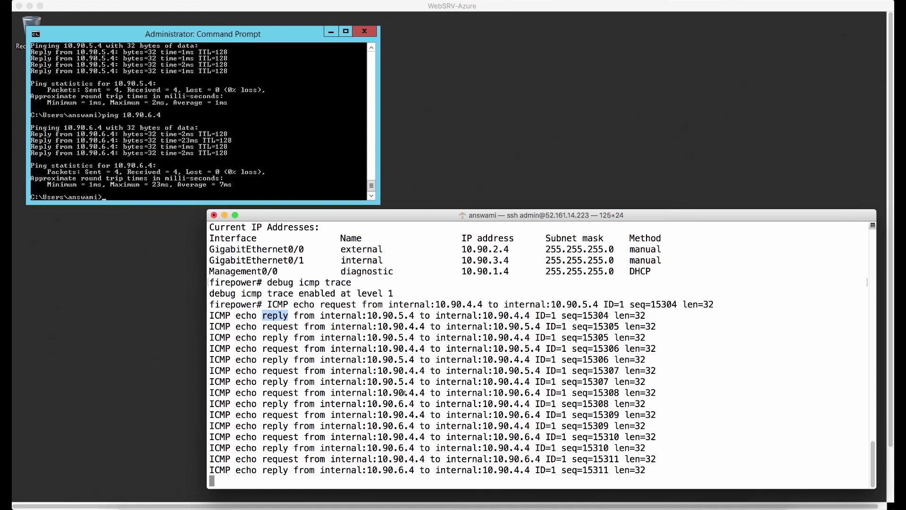
pyautogui.moveTo(377, 393); pyautogui.dragTo(424, 392)
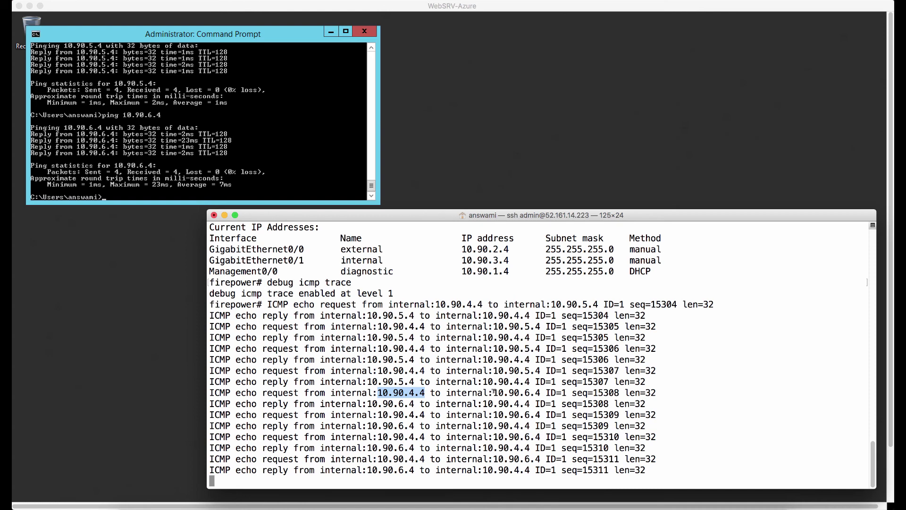
pyautogui.moveTo(493, 392); pyautogui.dragTo(542, 392)
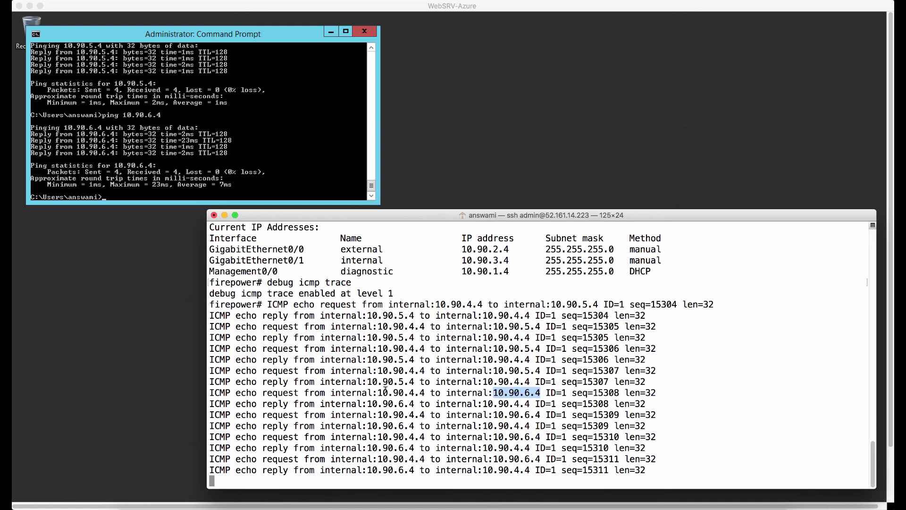
pyautogui.moveTo(278, 392); pyautogui.dragTo(362, 393)
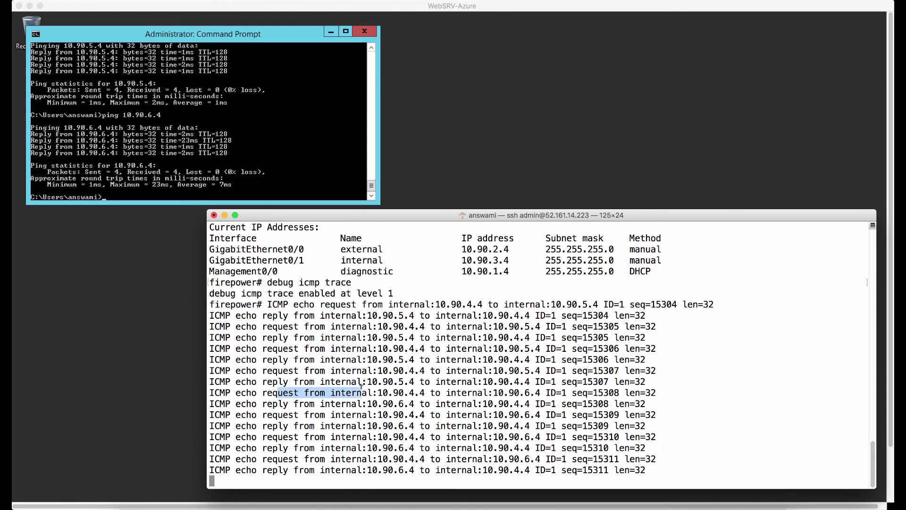
pyautogui.moveTo(273, 402); pyautogui.dragTo(358, 401)
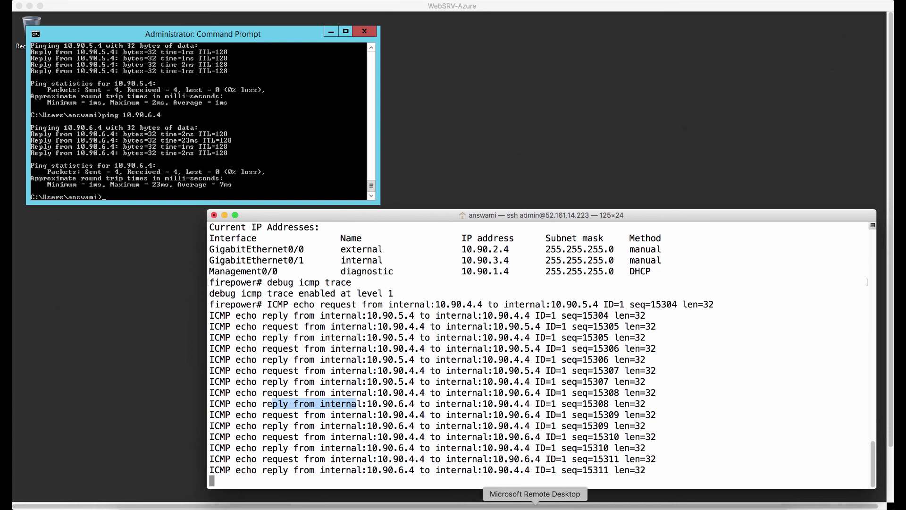
# Step: Switch to the DbSRV-NAT remote desktop session and ping 10.90.5.4 from its command prompt
pyautogui.click(536, 507)
pyautogui.rightClick(535, 506)
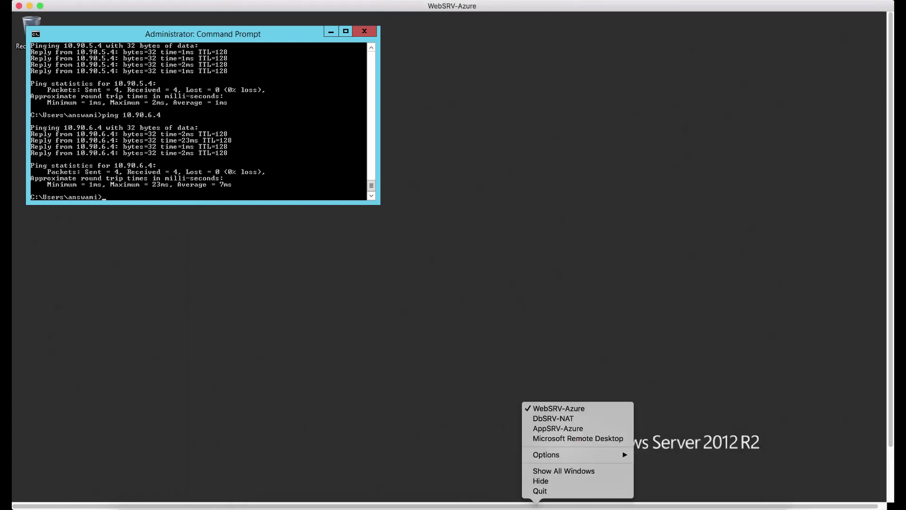
pyautogui.click(548, 419)
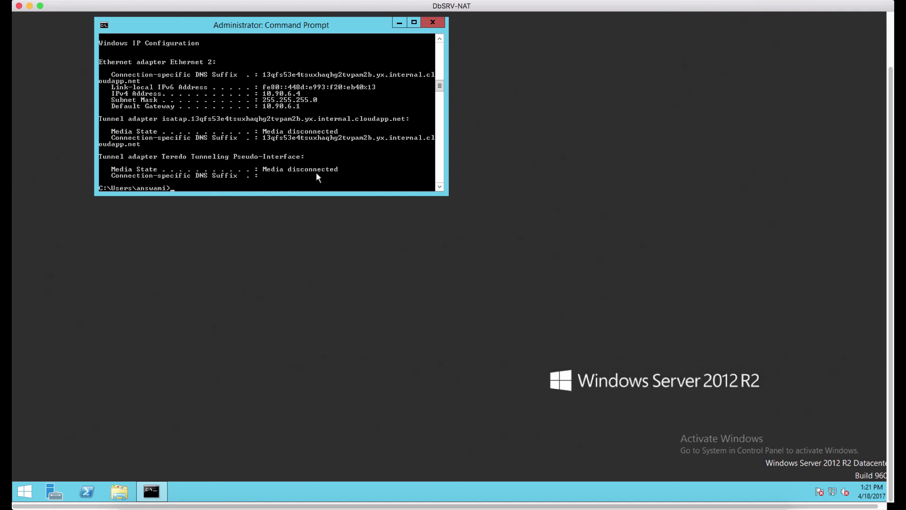
pyautogui.write('ping 10.90.5.4')
pyautogui.press('Return')
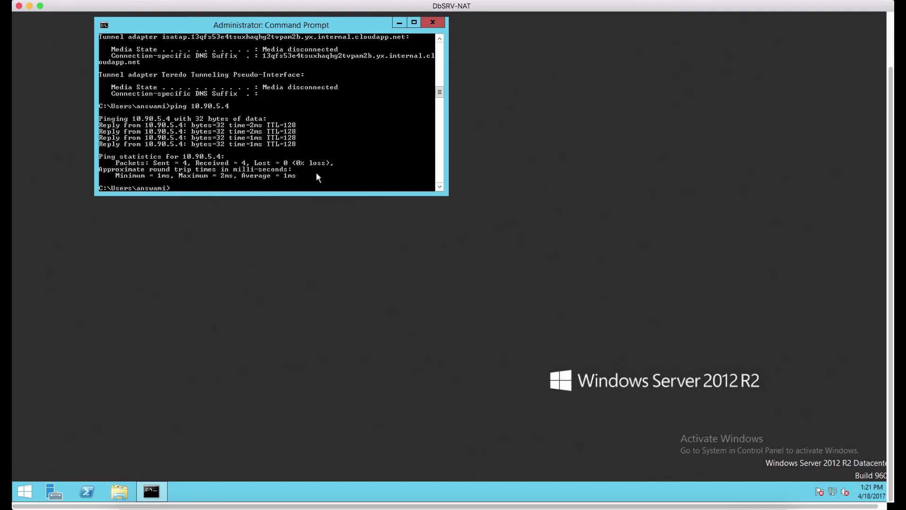
# Step: Ping 10.90.4.4 from the DbSRV-NAT command prompt
pyautogui.press('Up')
pyautogui.press('BackSpace')
pyautogui.press('BackSpace')
pyautogui.write('4.4')
pyautogui.press('Return')
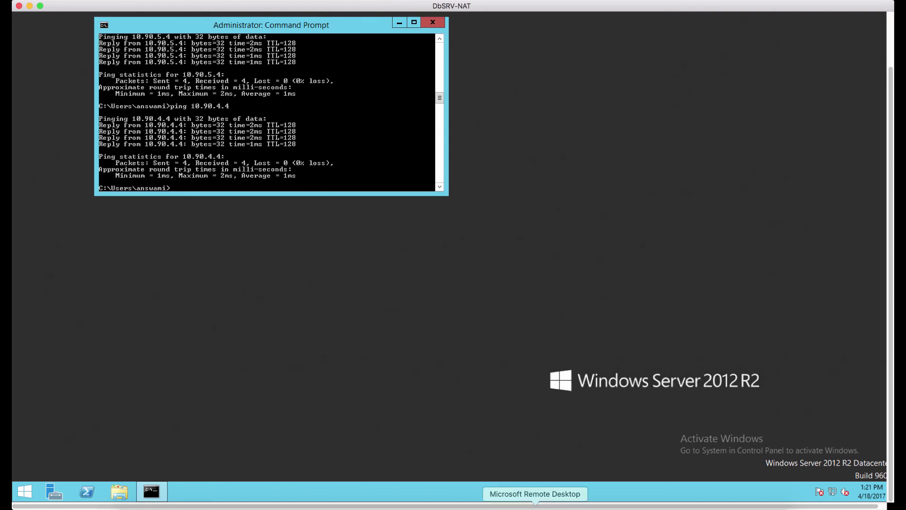
# Step: Switch to the AppSRV-Azure remote desktop session and ping 10.90.4.4 from its command prompt
pyautogui.rightClick(536, 506)
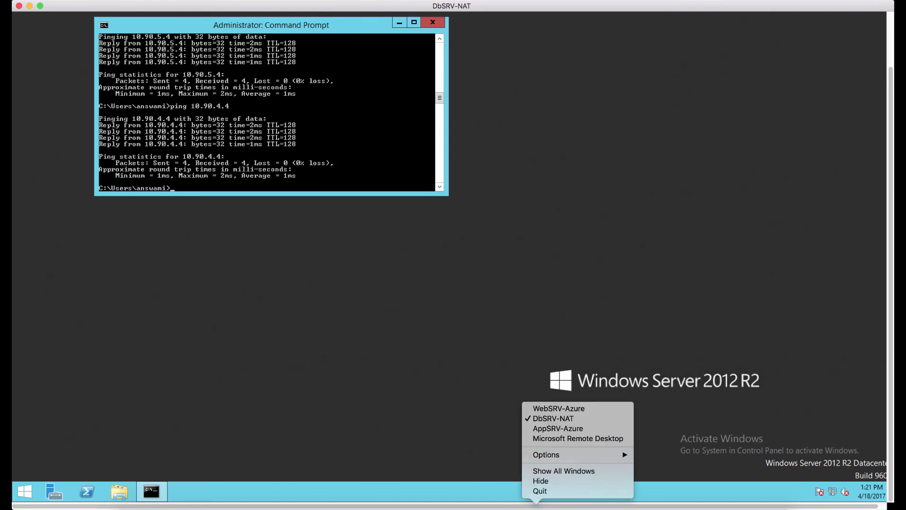
pyautogui.click(548, 430)
pyautogui.write('p')
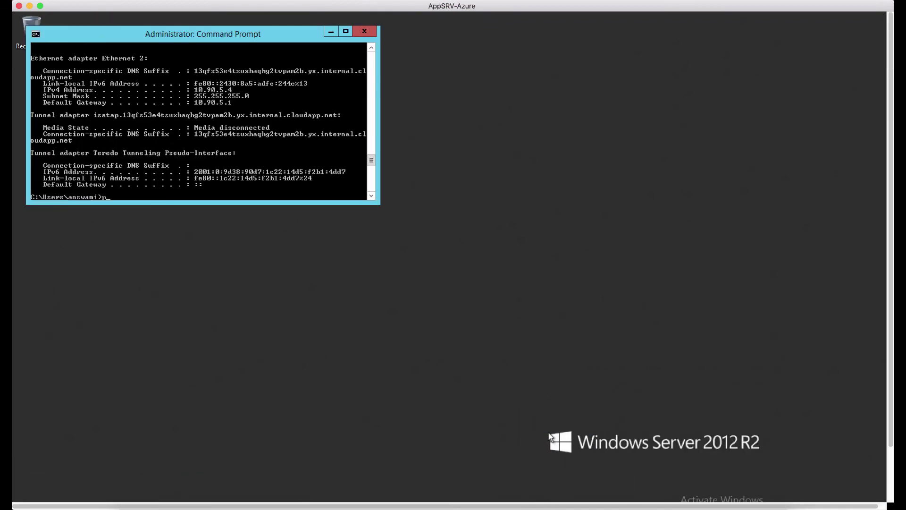
pyautogui.write('ing 10.90.4.4')
pyautogui.press('Return')
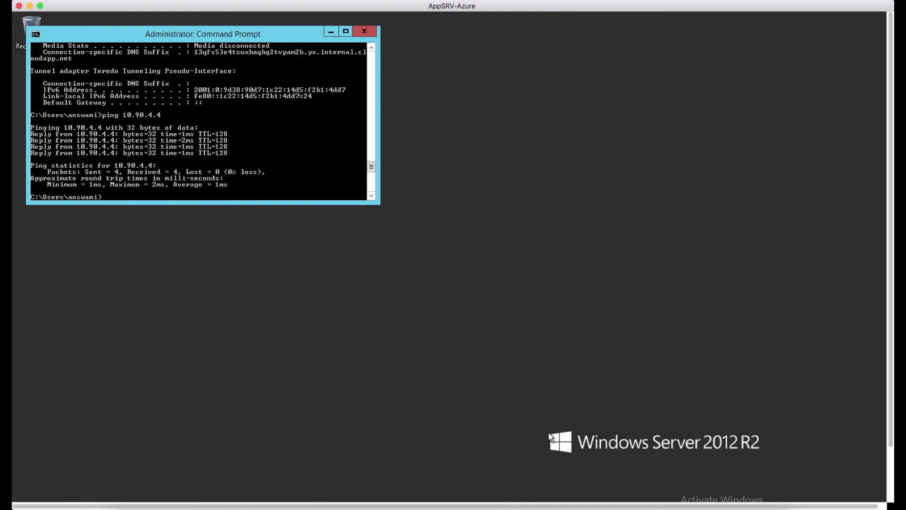
# Step: Ping 10.90.5.4 from the AppSRV-Azure command prompt, and switch to Terminal to check the firewall's ICMP trace
pyautogui.press('Up')
pyautogui.press('BackSpace')
pyautogui.press('BackSpace')
pyautogui.write('5.4')
pyautogui.press('Return')
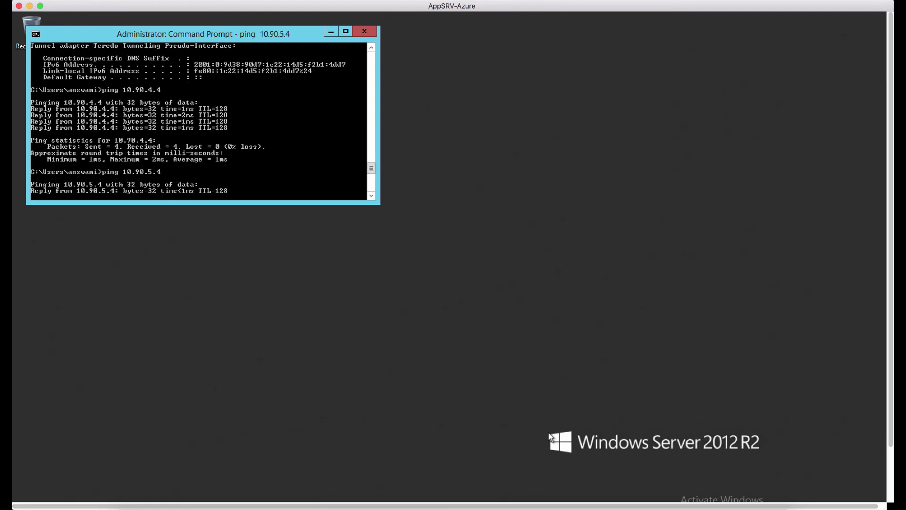
pyautogui.click(584, 500)
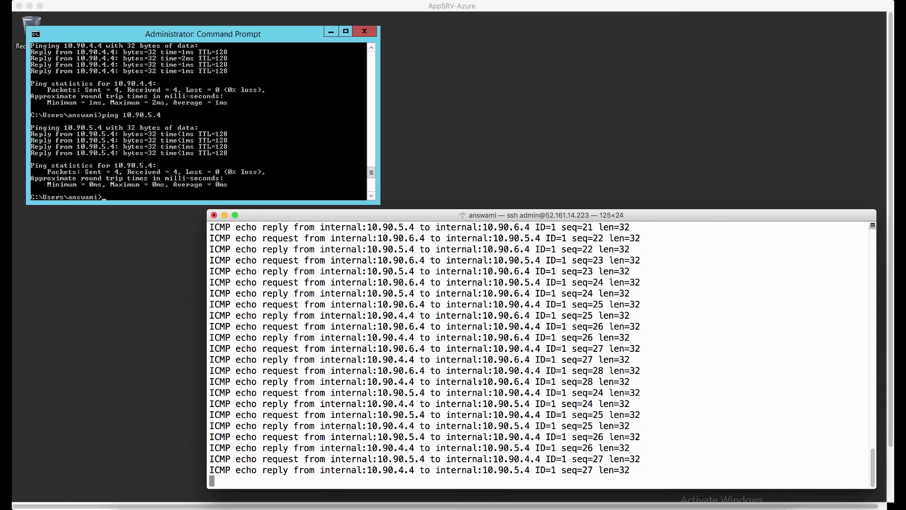
# Step: Switch to the browser with Firepower Management Center and open the connection events
pyautogui.click(686, 505)
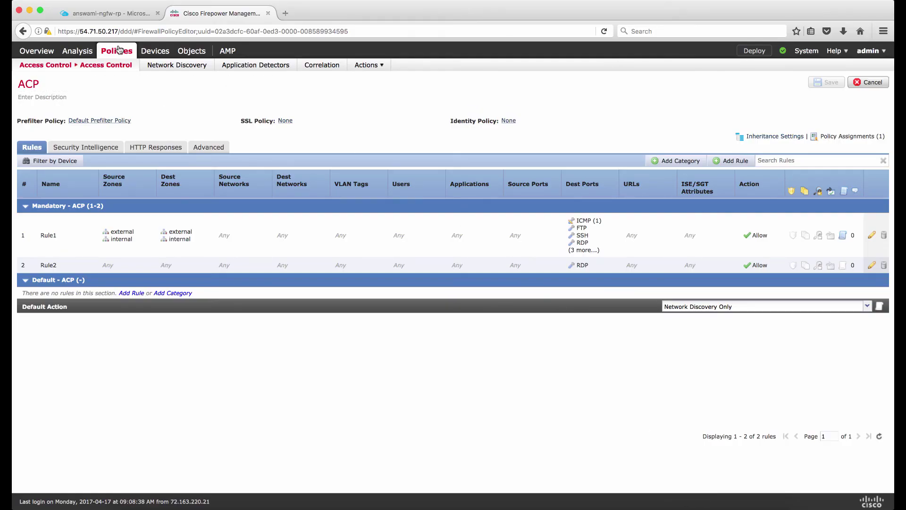
pyautogui.moveTo(168, 58)
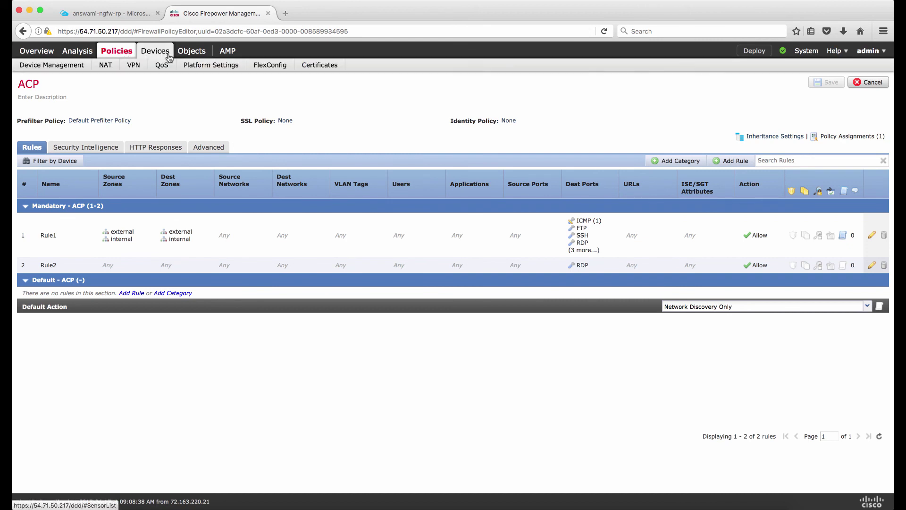
pyautogui.moveTo(85, 54)
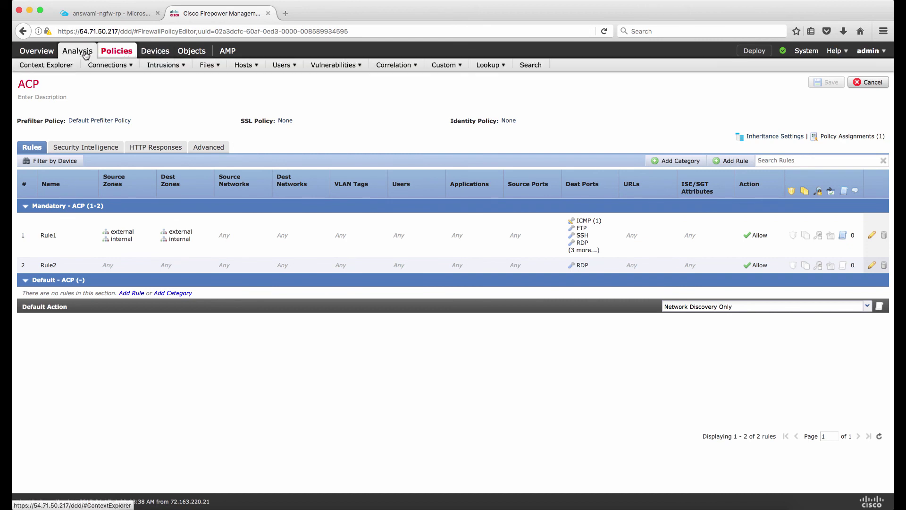
pyautogui.moveTo(107, 65)
pyautogui.click(109, 84)
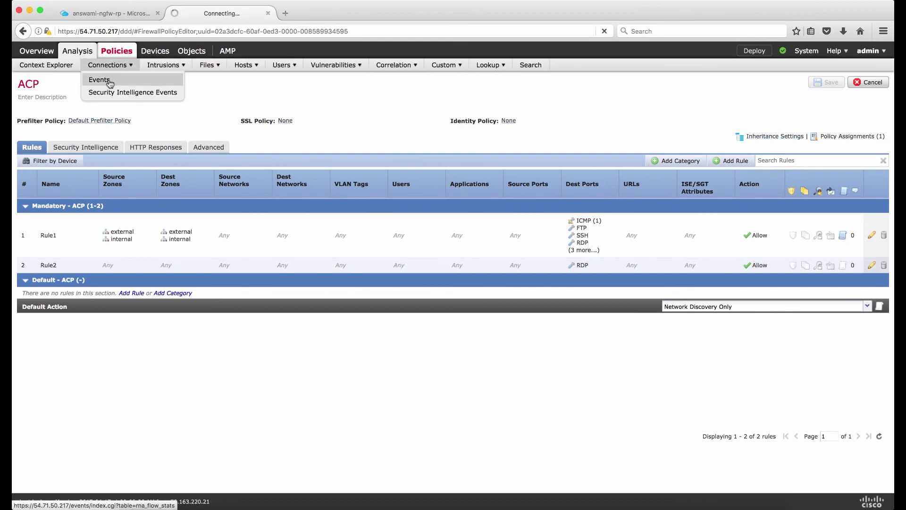